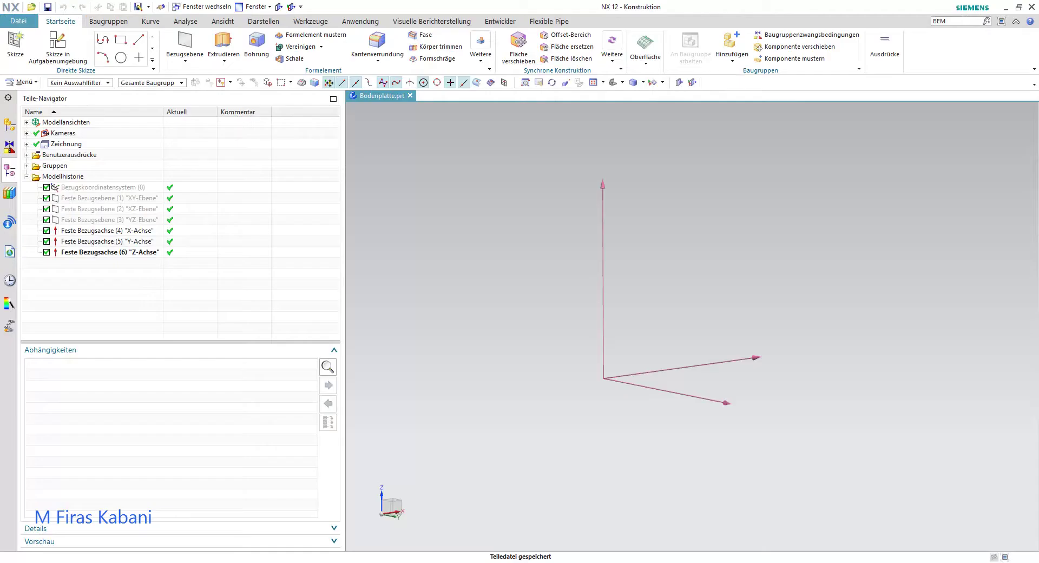
- Start a new sketch on the XY plane
click(60, 38)
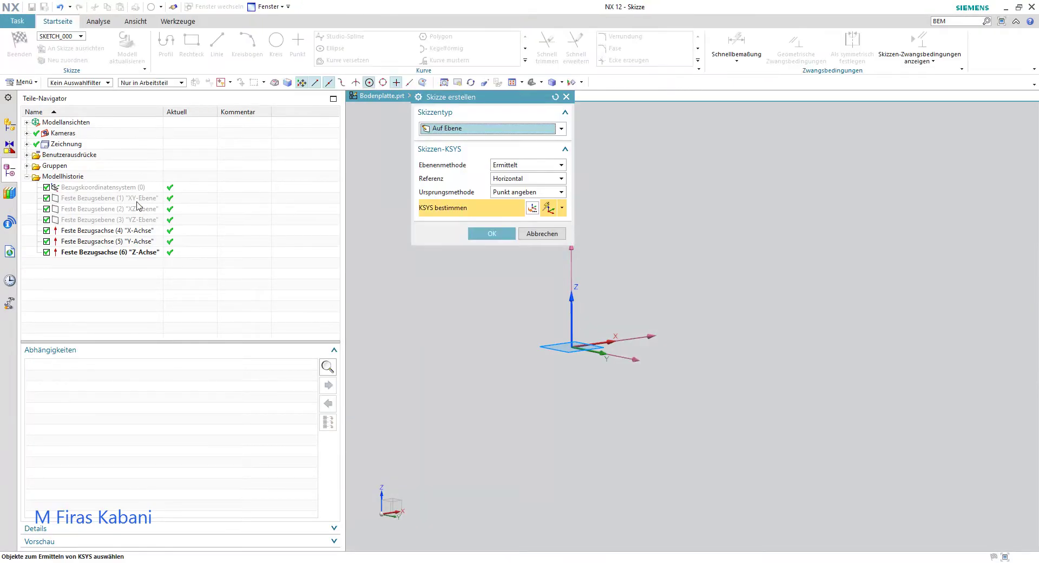
click(135, 199)
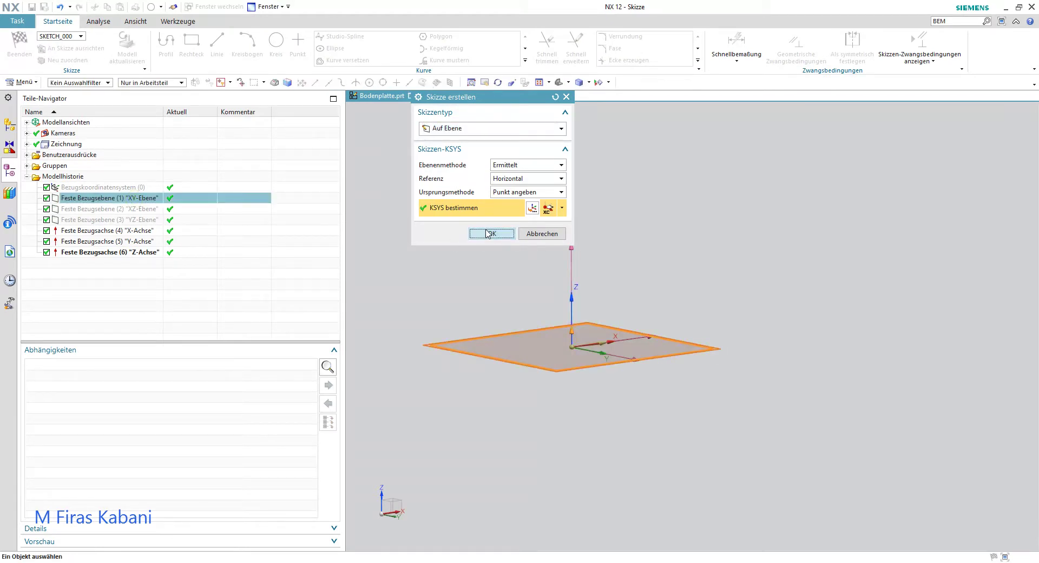
click(491, 234)
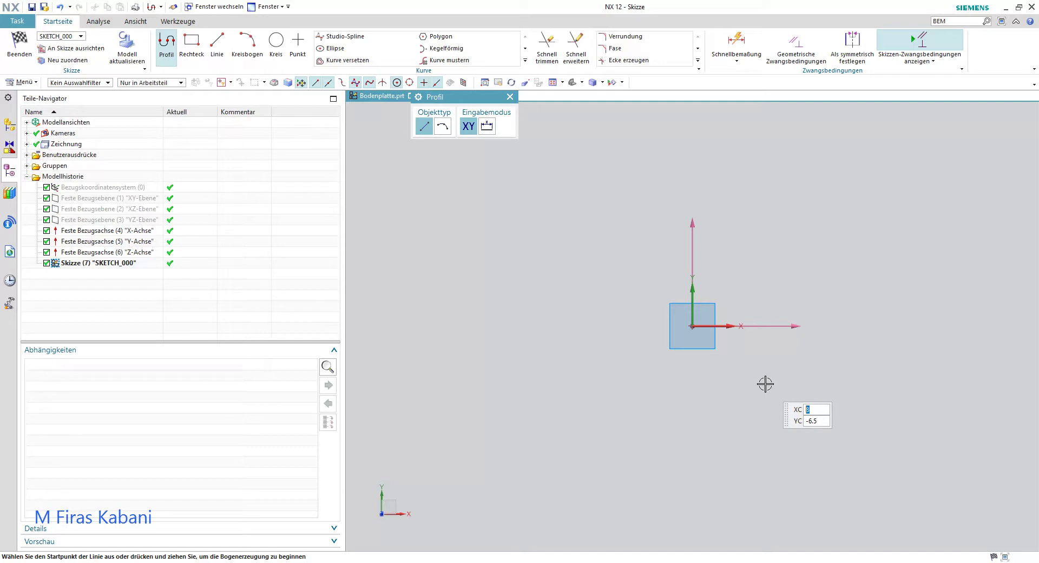
- Draw a 230 × 180 rectangle starting at the sketch origin
click(192, 44)
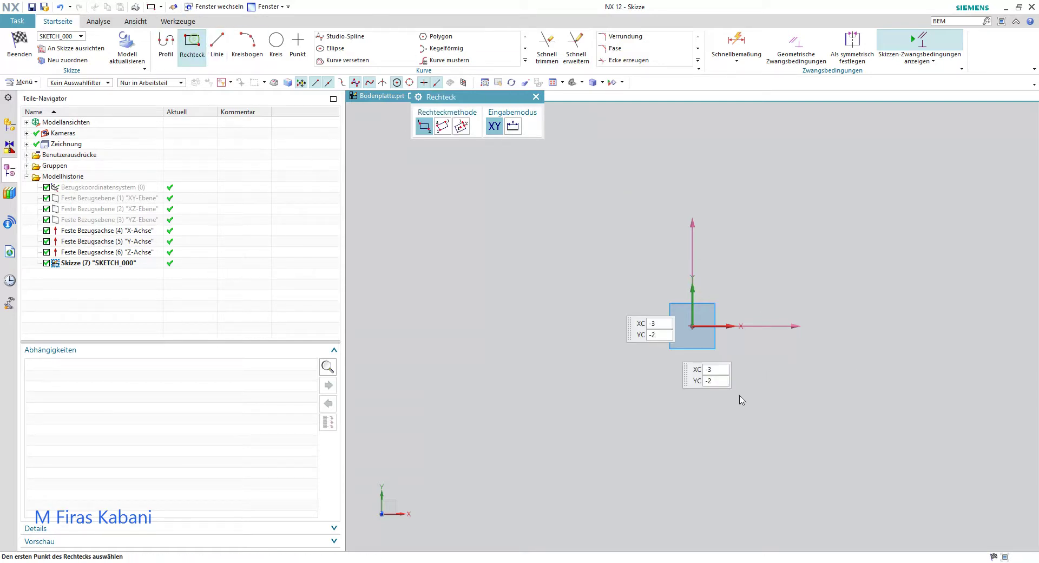
click(692, 326)
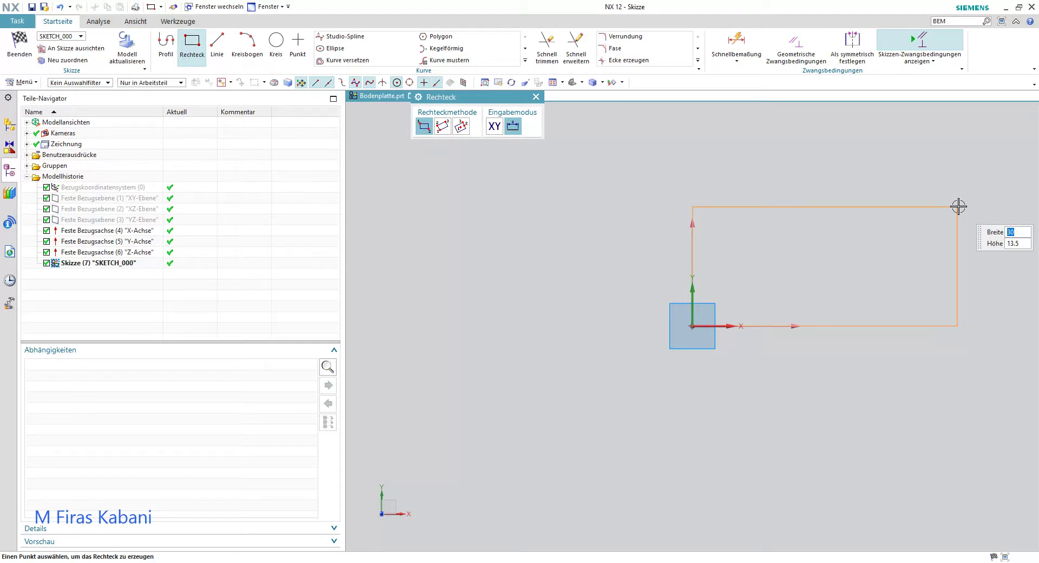
text(230)
key(Tab)
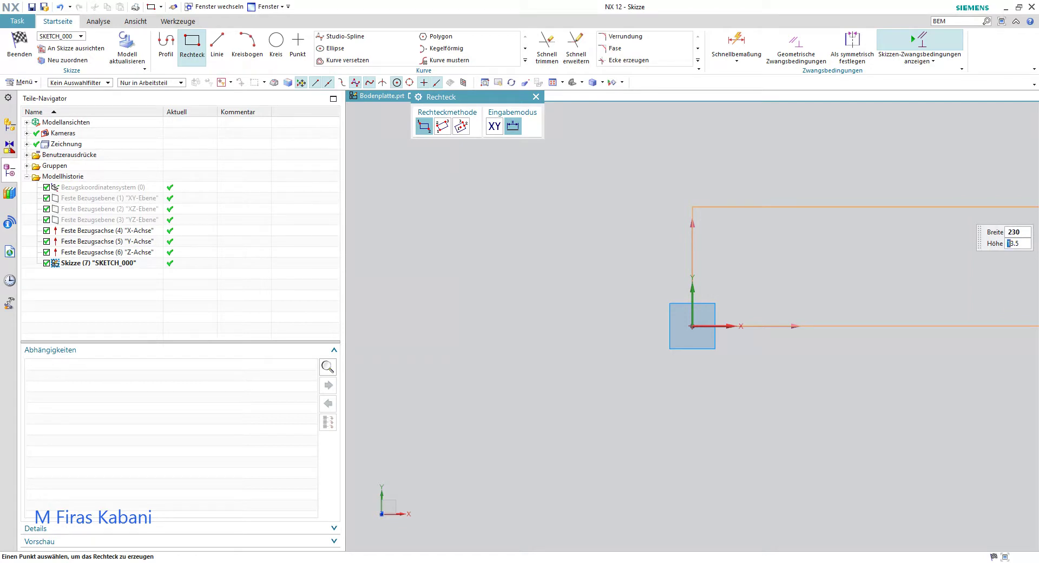
text(18)
text(0)
key(Return)
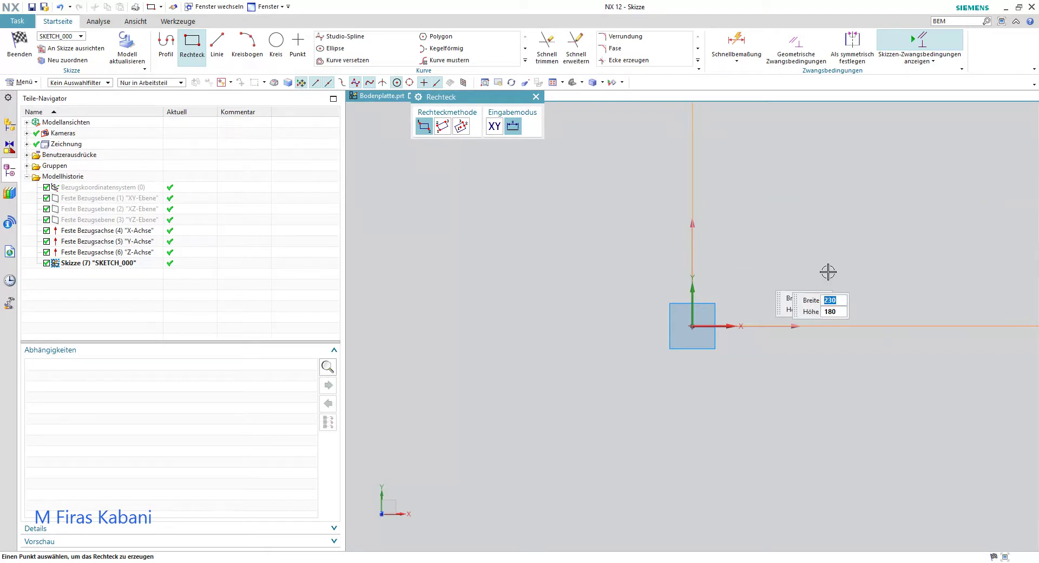
scroll(958, 230, down, 2)
shift+middle_drag(968, 222, 673, 429)
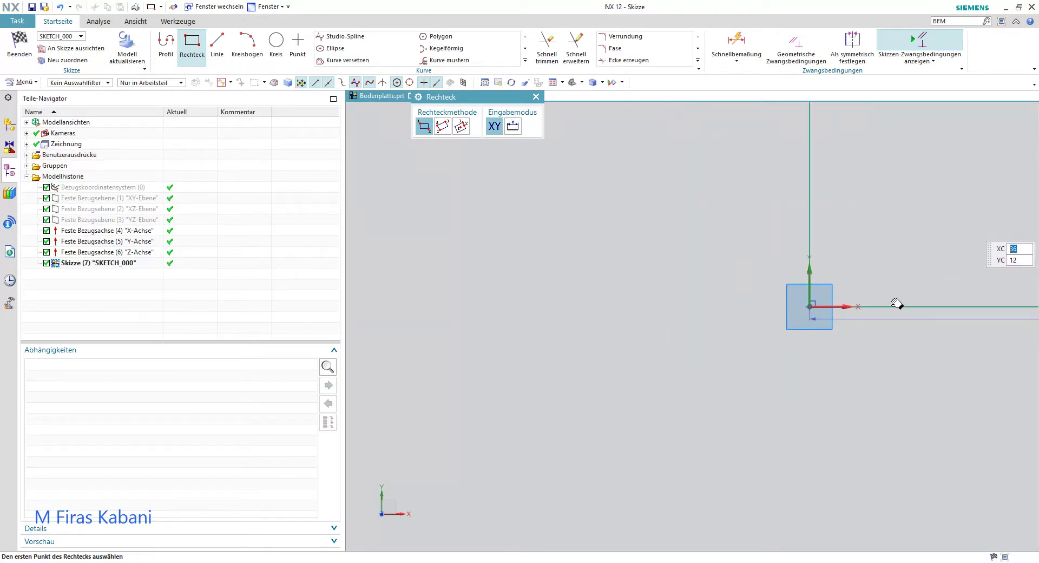
scroll(721, 403, down, 5)
scroll(831, 357, up, 1)
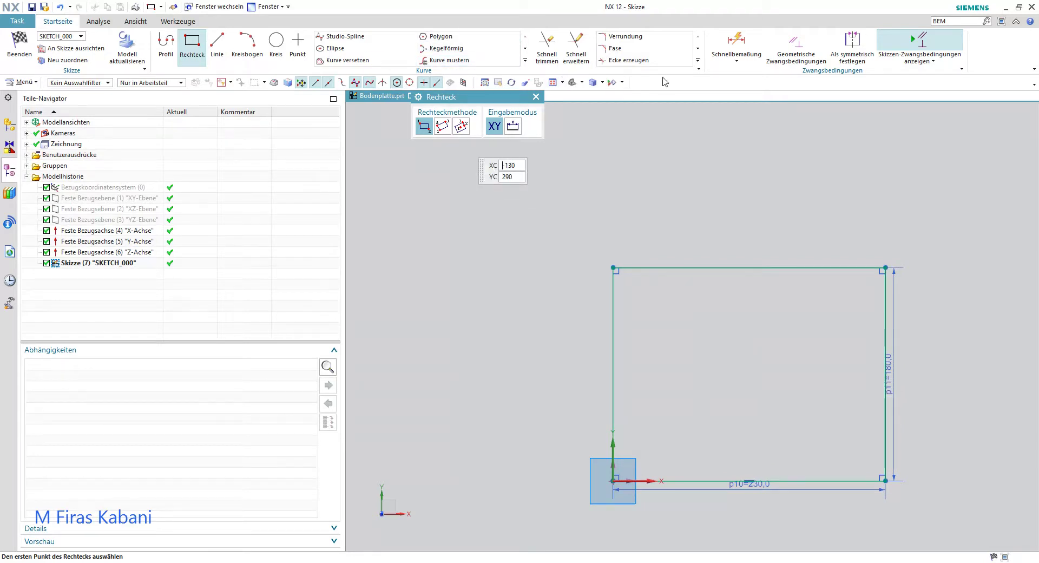
- Round the top-right and bottom-right corners with 20 mm fillets
click(623, 36)
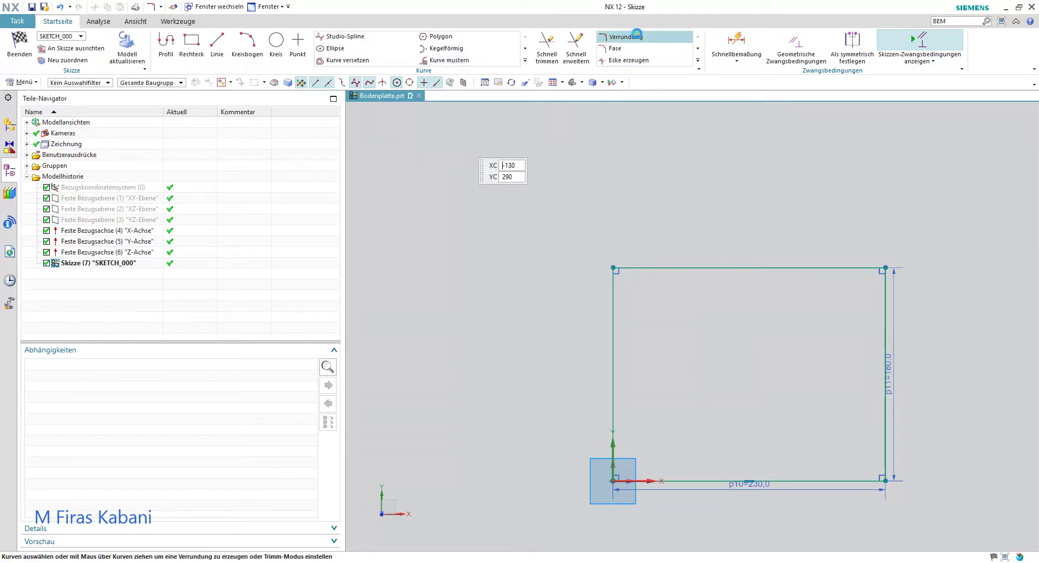
click(808, 265)
click(886, 302)
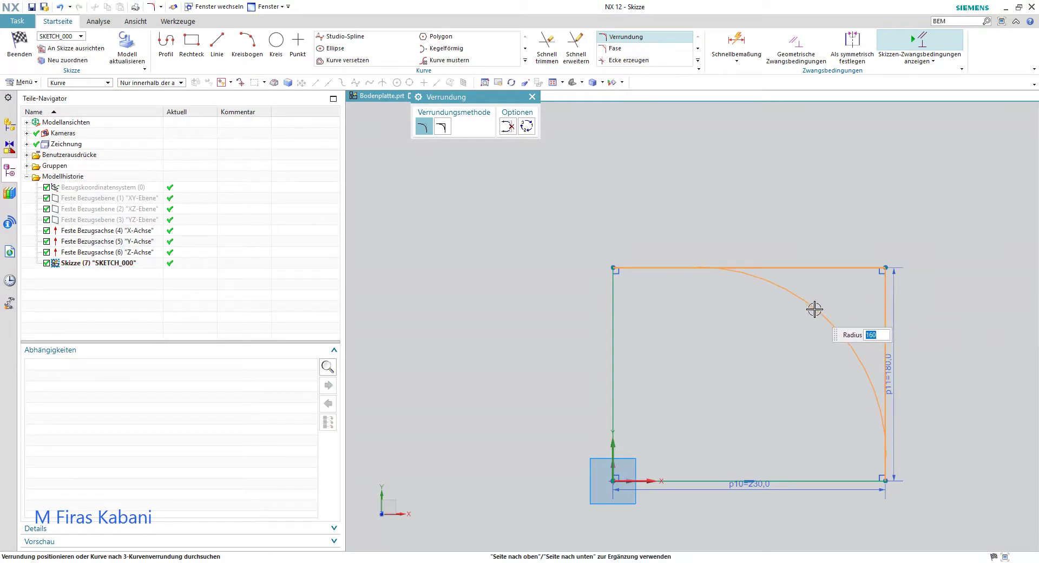
text(20)
key(Return)
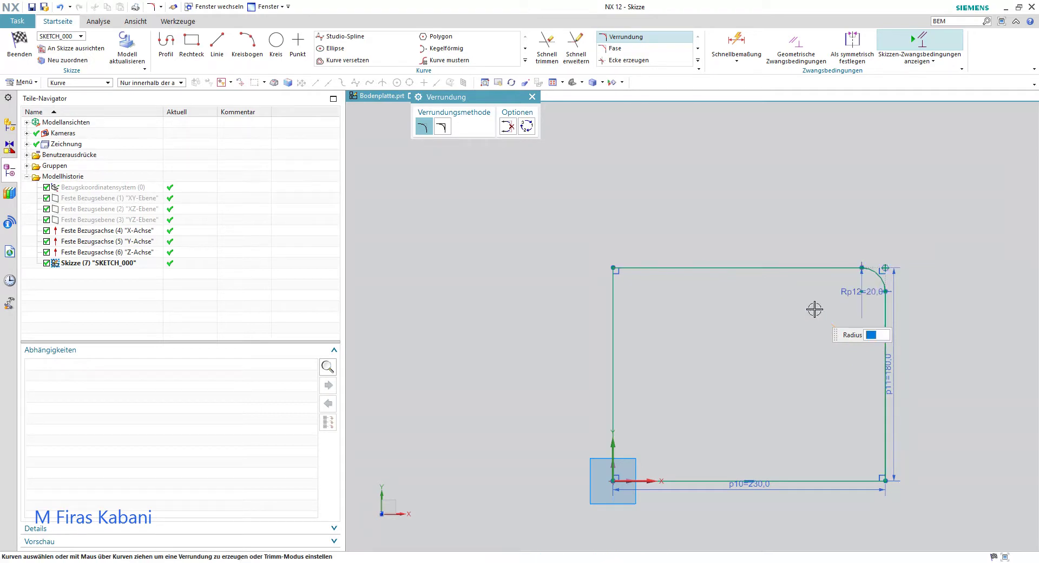
click(852, 481)
click(885, 455)
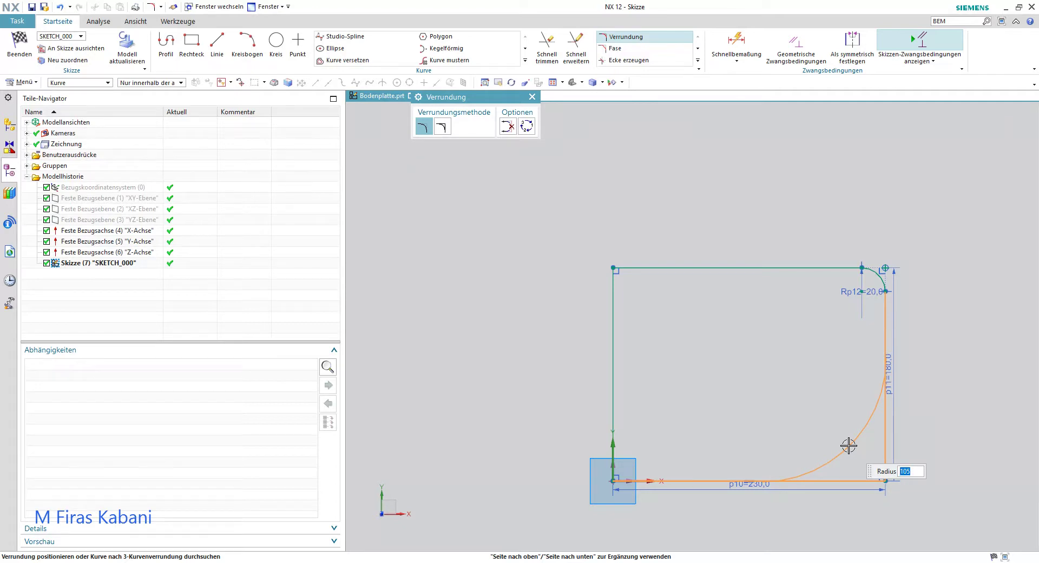
text(20)
key(Return)
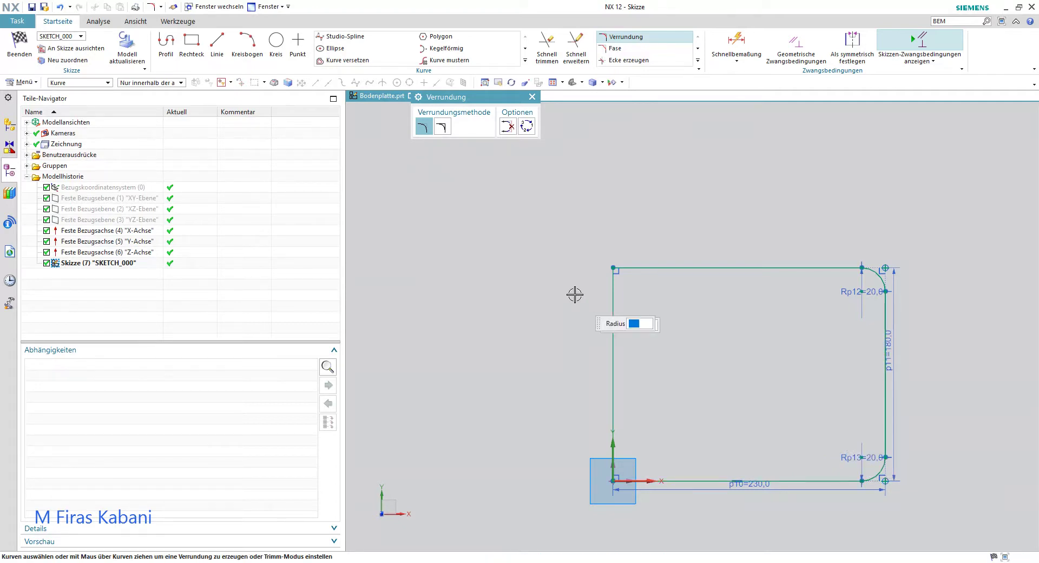
- Fillet the top-left corner at 20 mm, undoing an accidental 120 mm radius
click(655, 269)
click(612, 294)
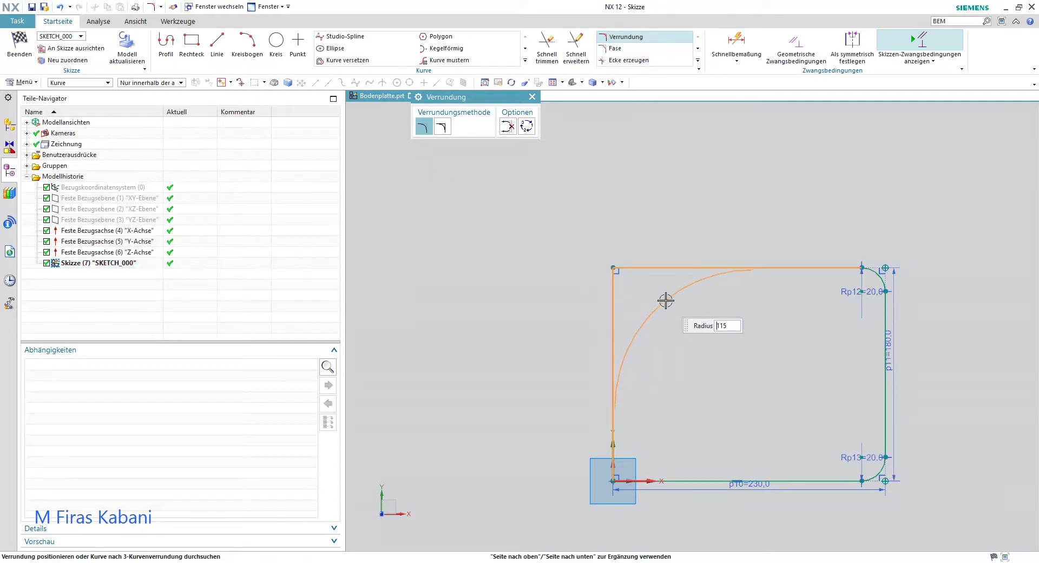
text(120)
key(Return)
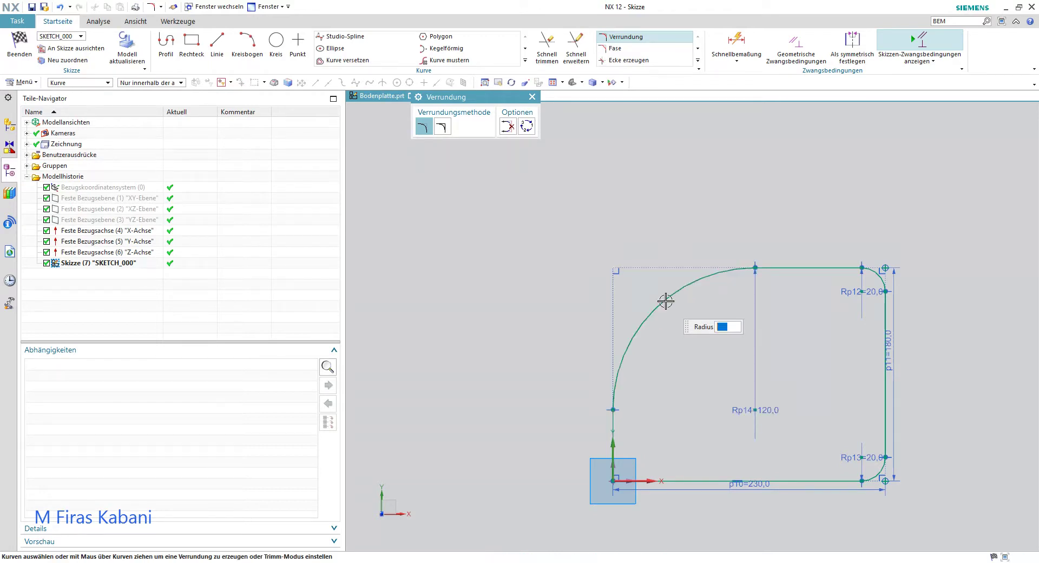
click(60, 7)
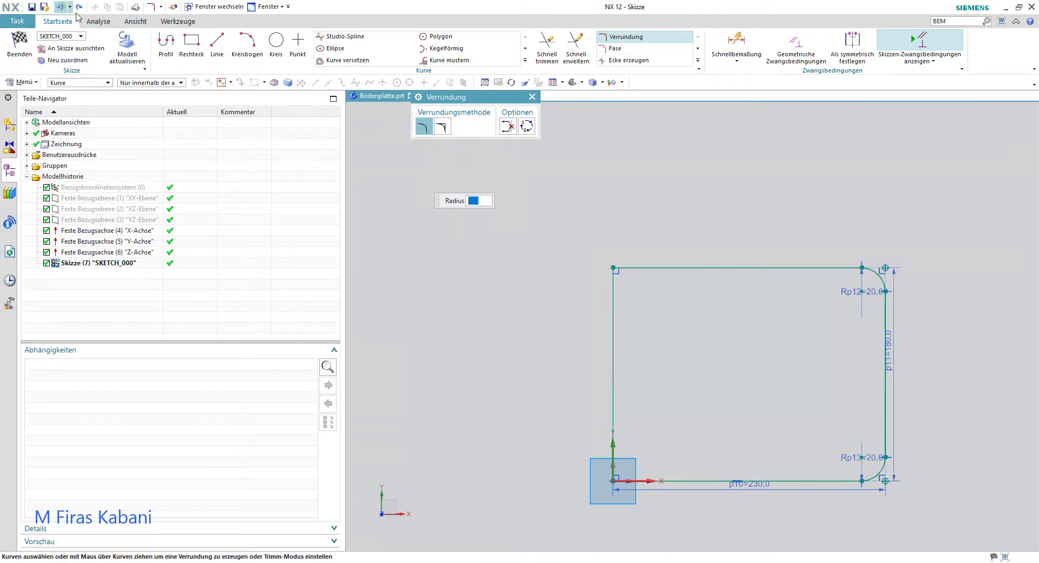
click(612, 327)
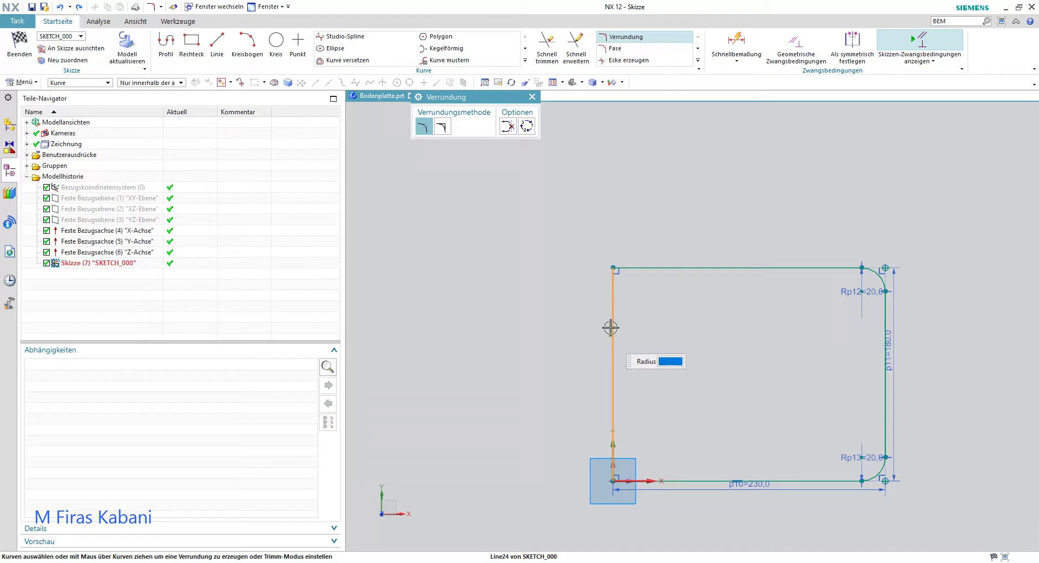
click(645, 270)
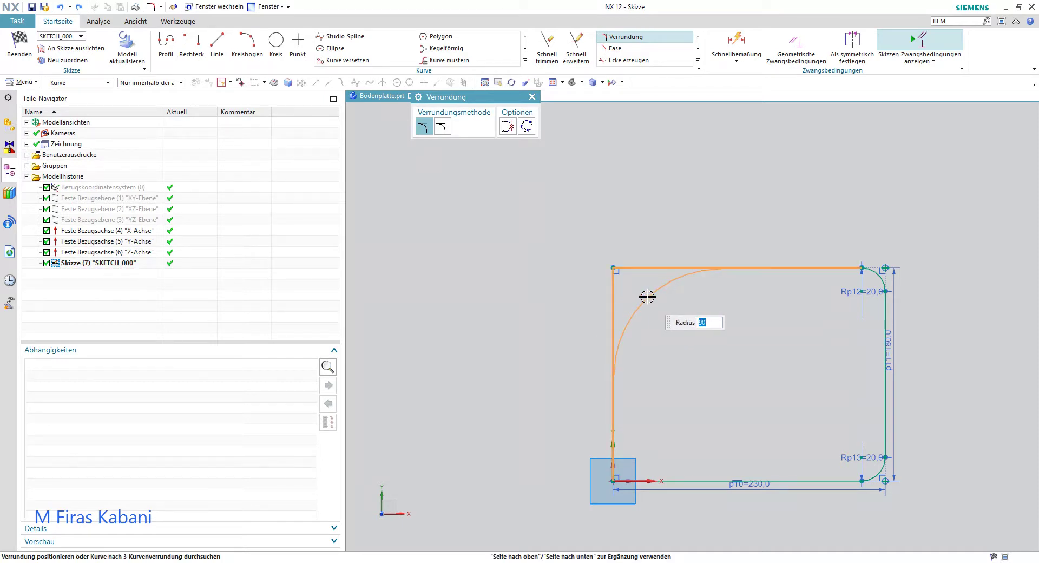
key(Return)
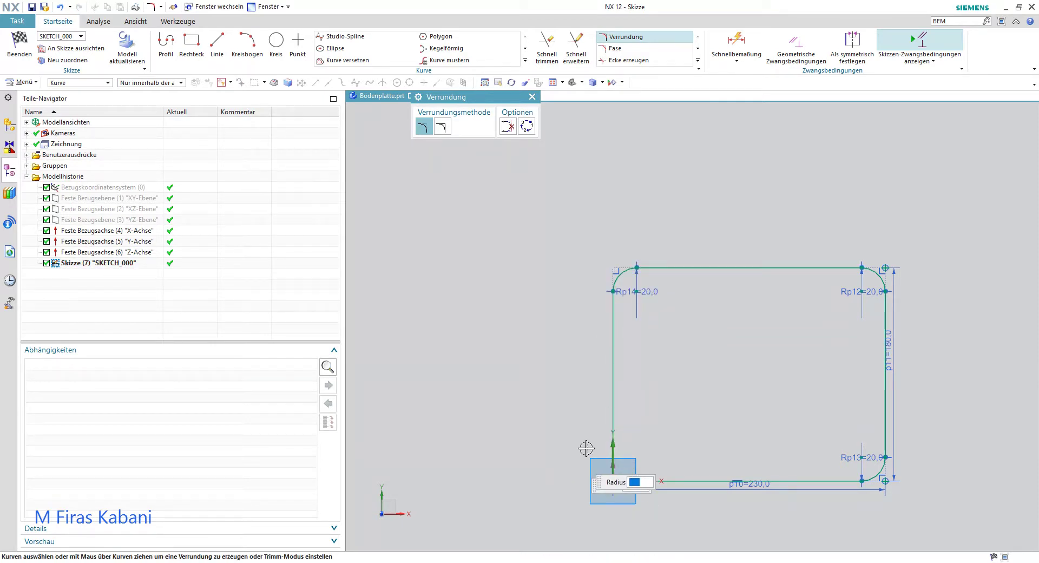
- Fillet the bottom-left corner at 20 mm and finish the sketch
click(616, 395)
click(696, 480)
text(20)
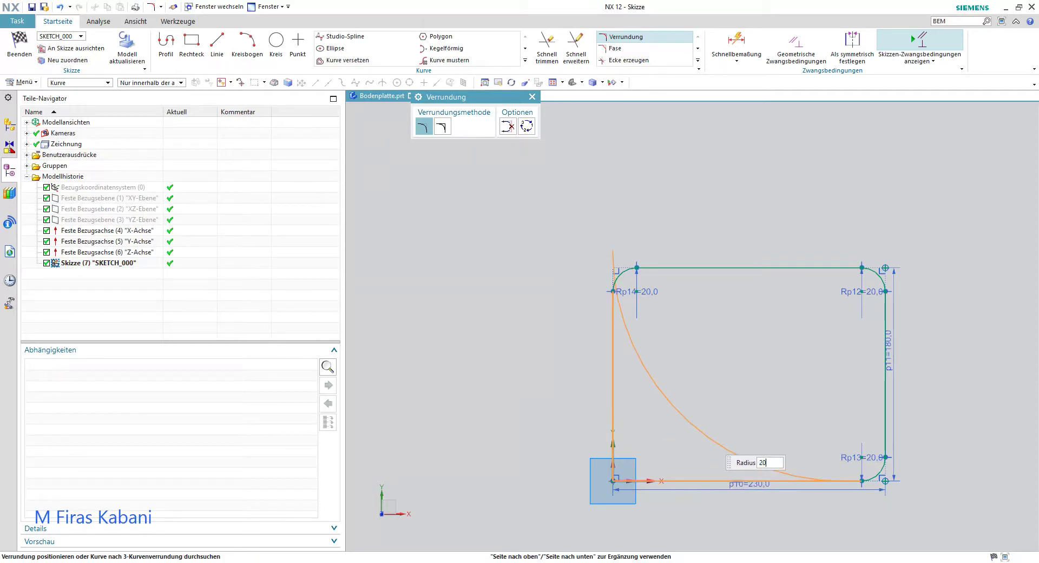
key(Return)
scroll(819, 335, down, 1)
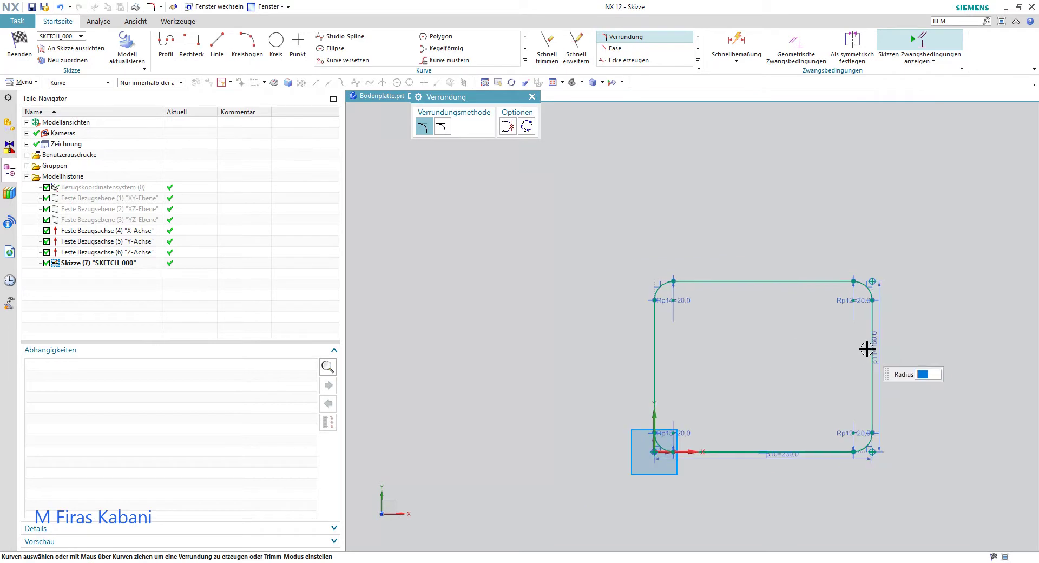
click(20, 43)
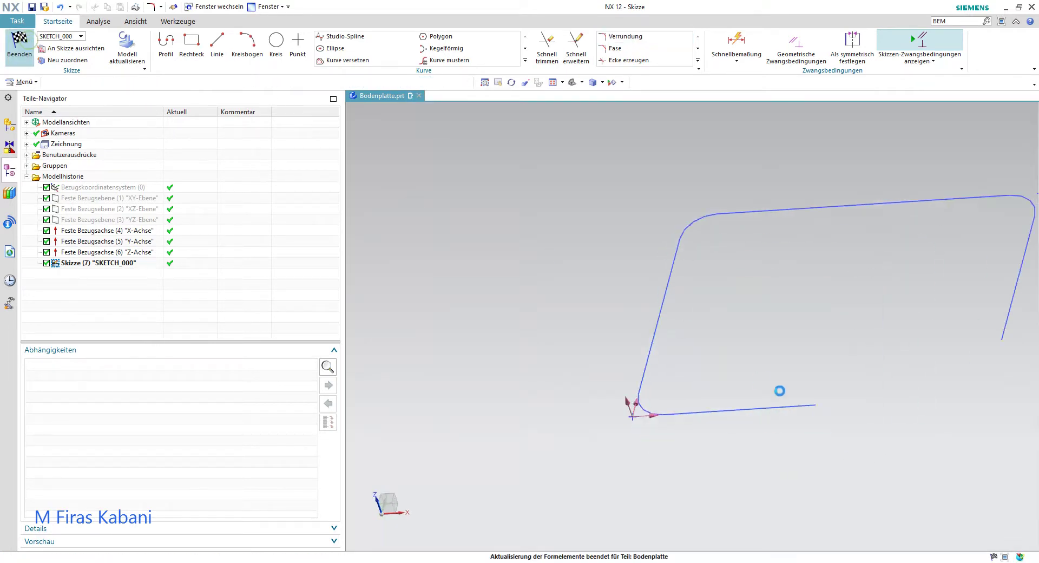
- Show the whole rounded outline in Trimetrisch view and open Extrudieren
scroll(805, 335, down, 2)
scroll(881, 325, down, 2)
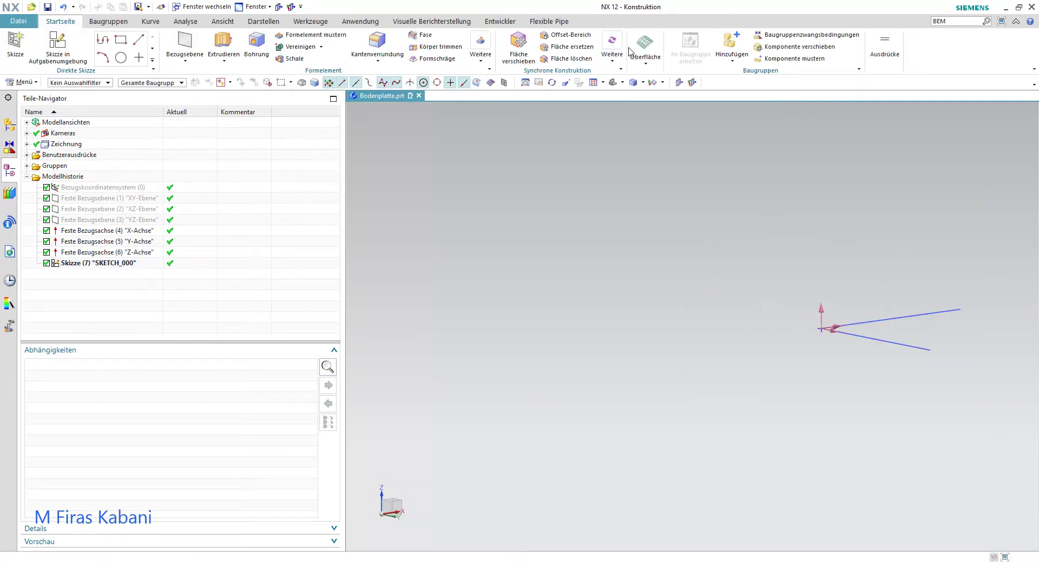
click(643, 82)
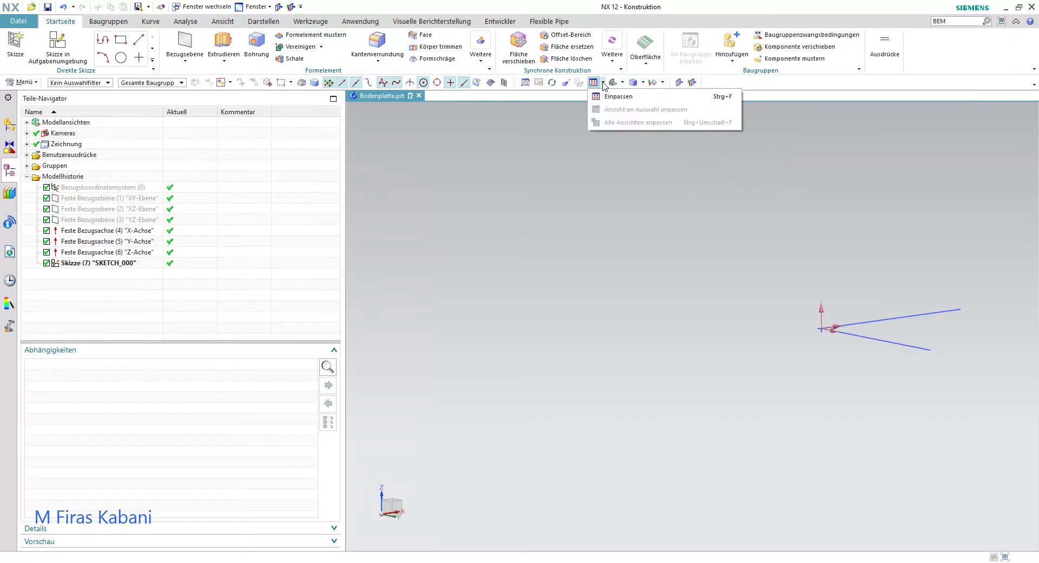
click(643, 83)
click(622, 83)
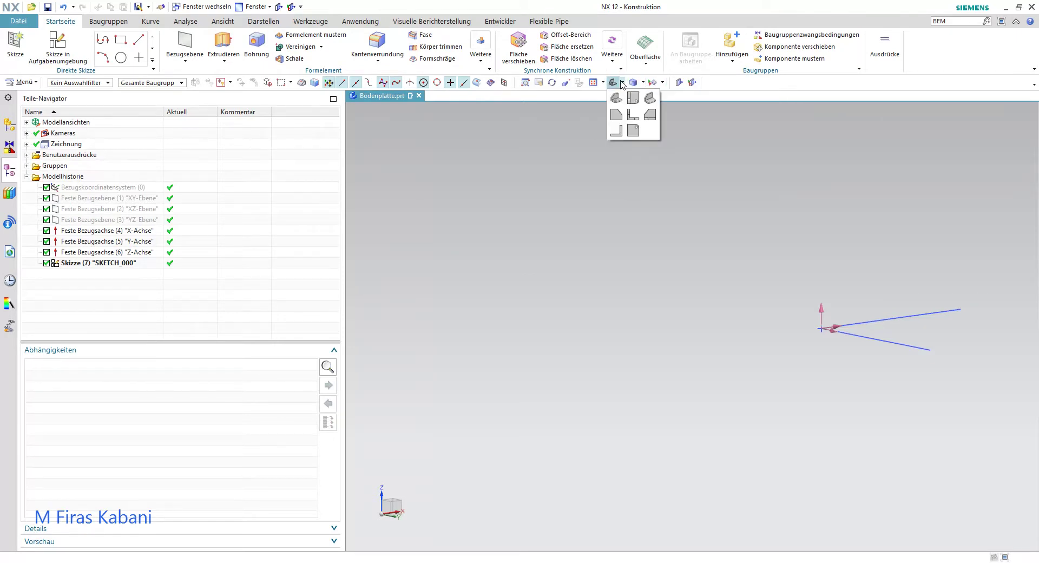
click(618, 97)
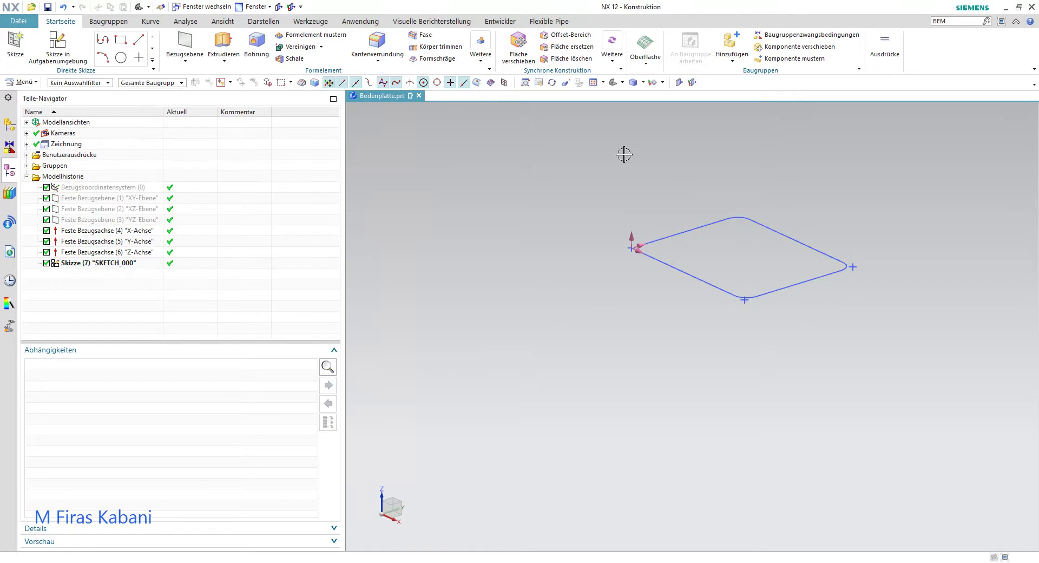
click(223, 44)
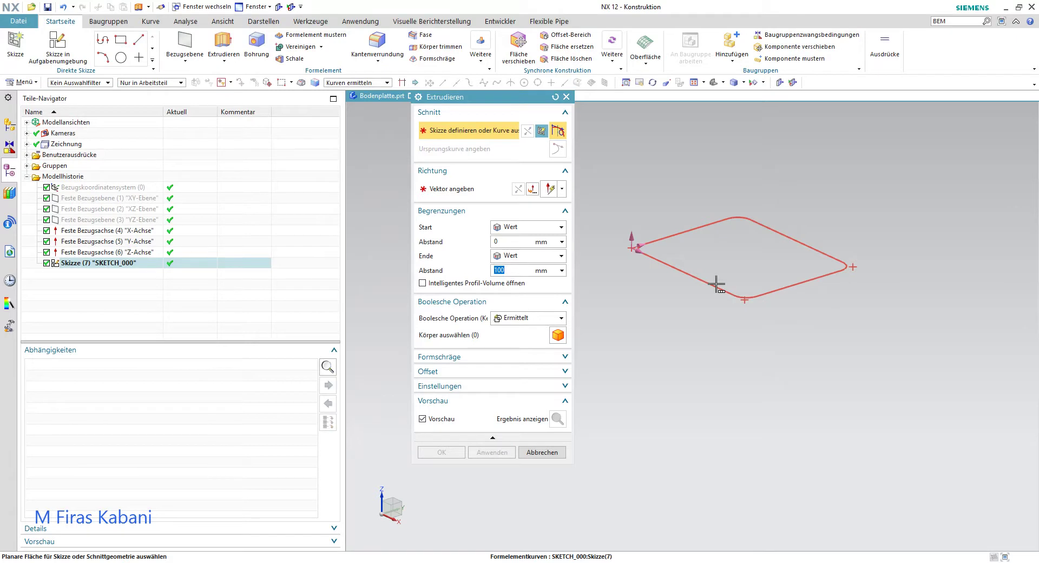
- Extrude the rounded outline sketch 20 mm into a solid plate
click(716, 284)
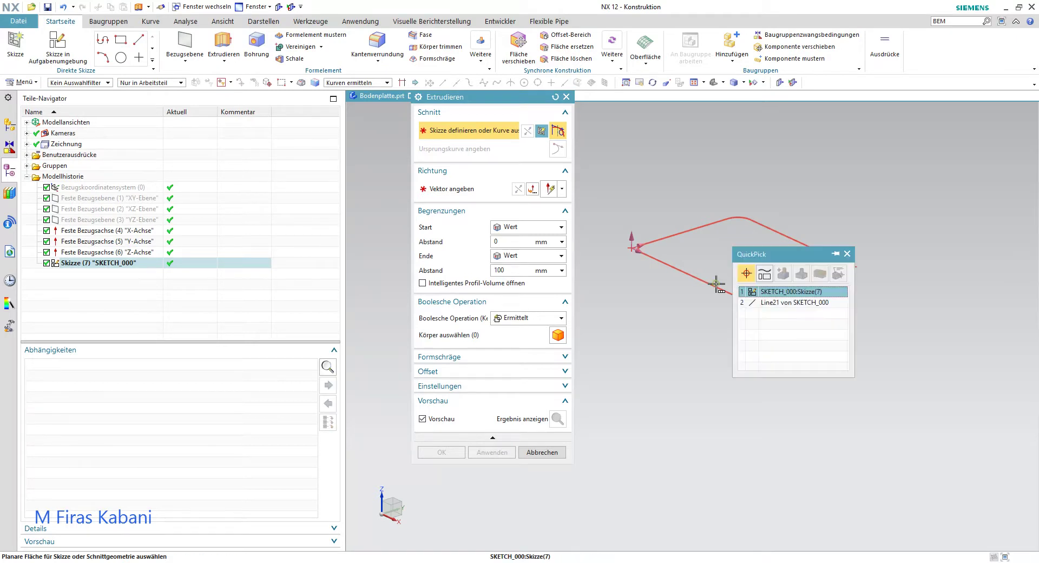
click(770, 303)
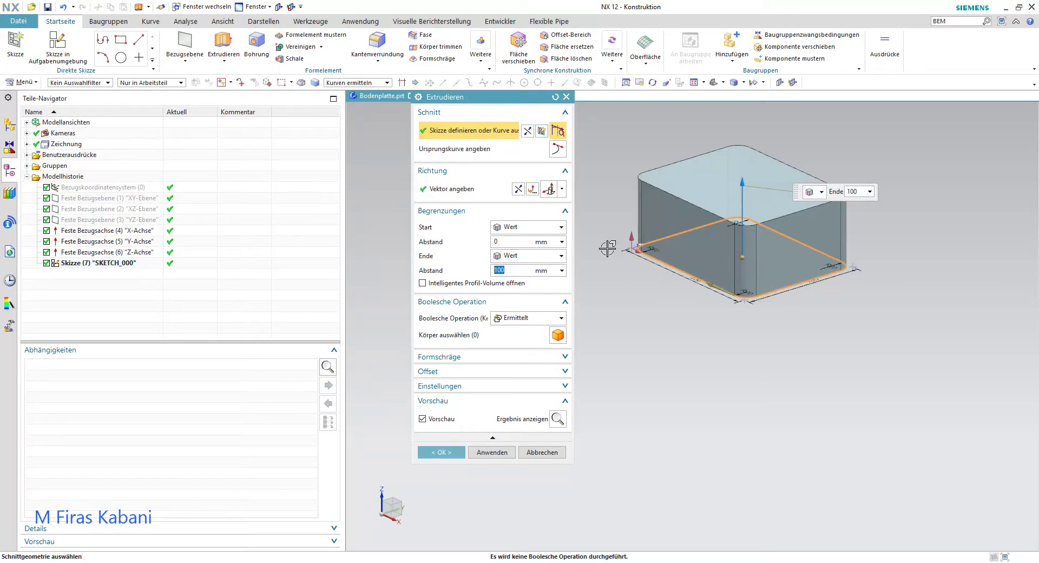
text(20)
key(Return)
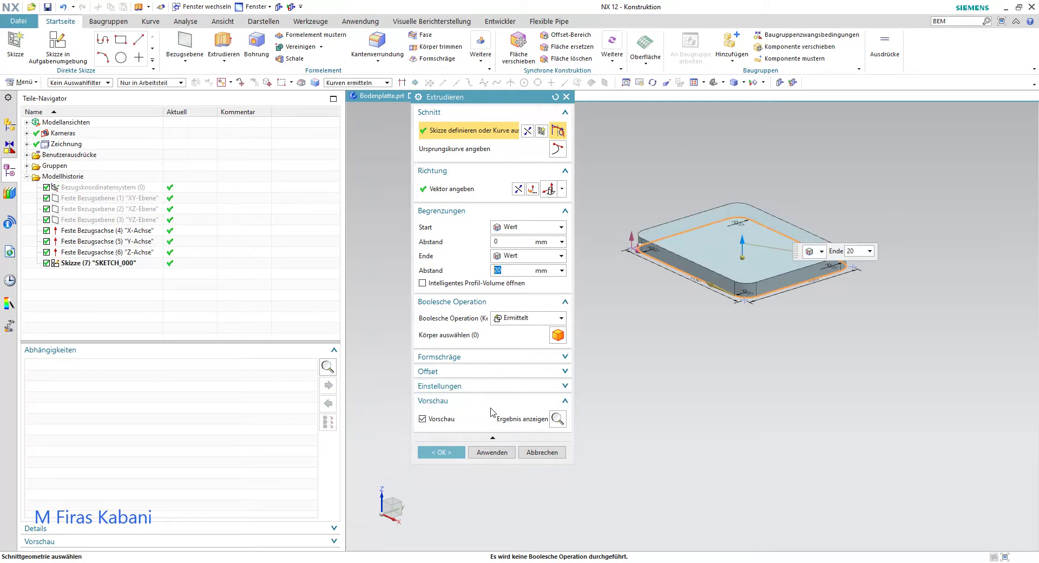
click(464, 453)
mouse_move(677, 352)
middle_down()
mouse_move(673, 380)
mouse_move(626, 382)
mouse_move(655, 406)
mouse_move(650, 388)
mouse_move(675, 403)
mouse_move(644, 401)
mouse_move(652, 406)
mouse_move(807, 297)
mouse_move(805, 251)
mouse_move(791, 269)
mouse_move(802, 274)
mouse_move(791, 276)
middle_up()
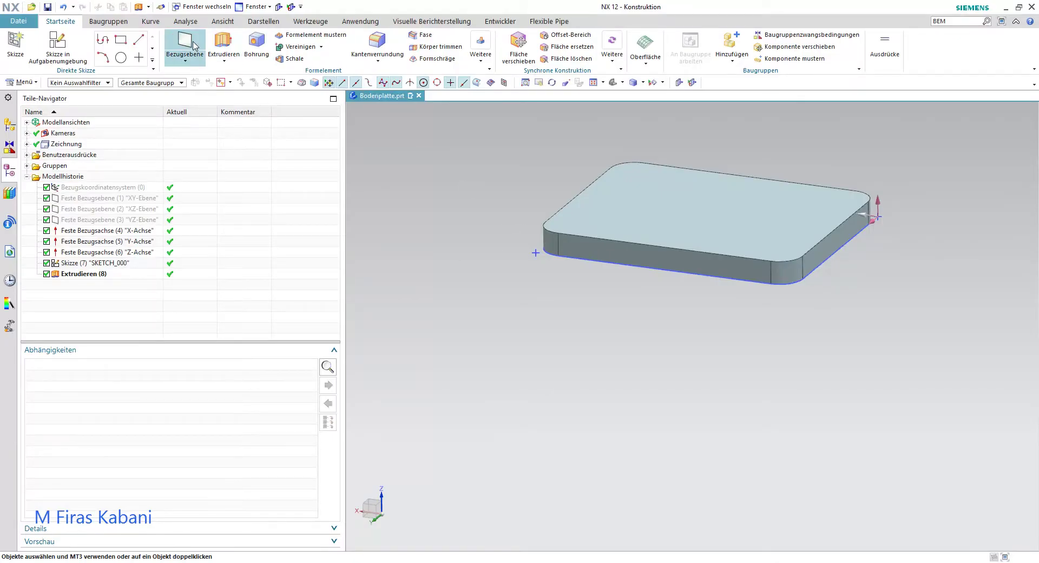
- Cancel the datum plane and start a new sketch on the plate face
click(185, 45)
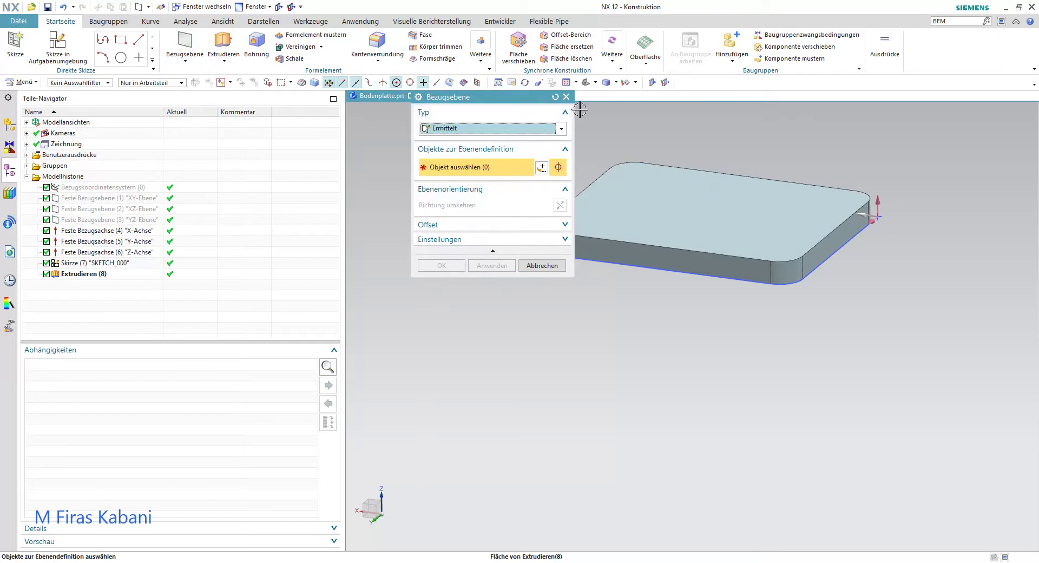
click(566, 97)
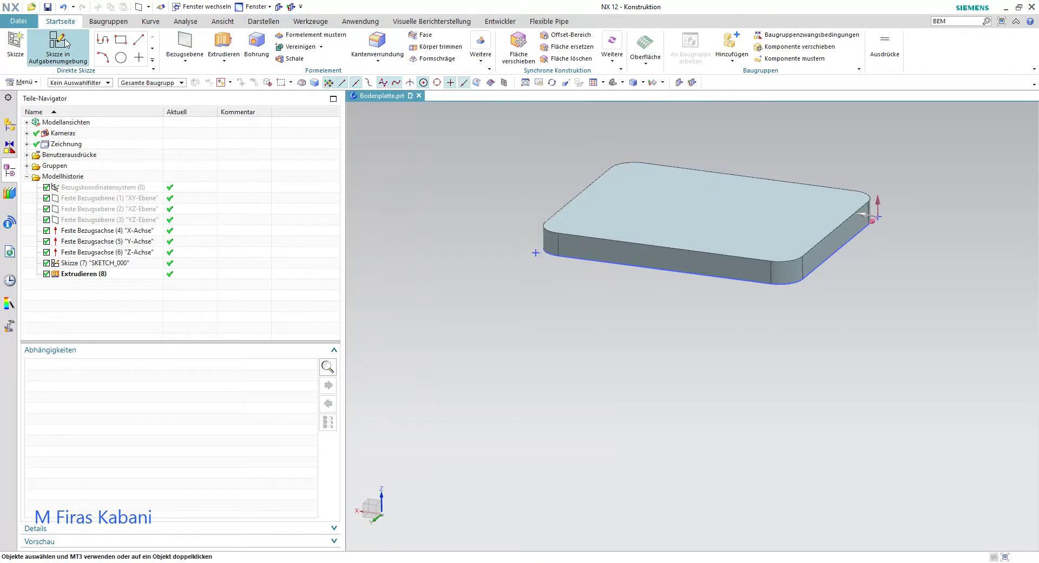
click(58, 48)
click(487, 234)
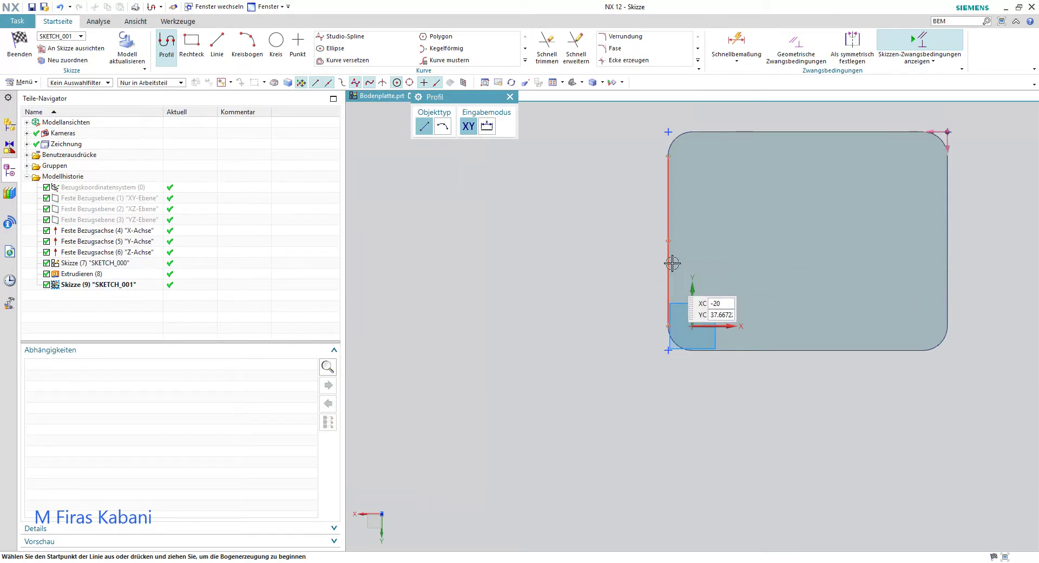
- Draw a 30 mm vertical line on the left edge and a 35 mm horizontal line
click(219, 52)
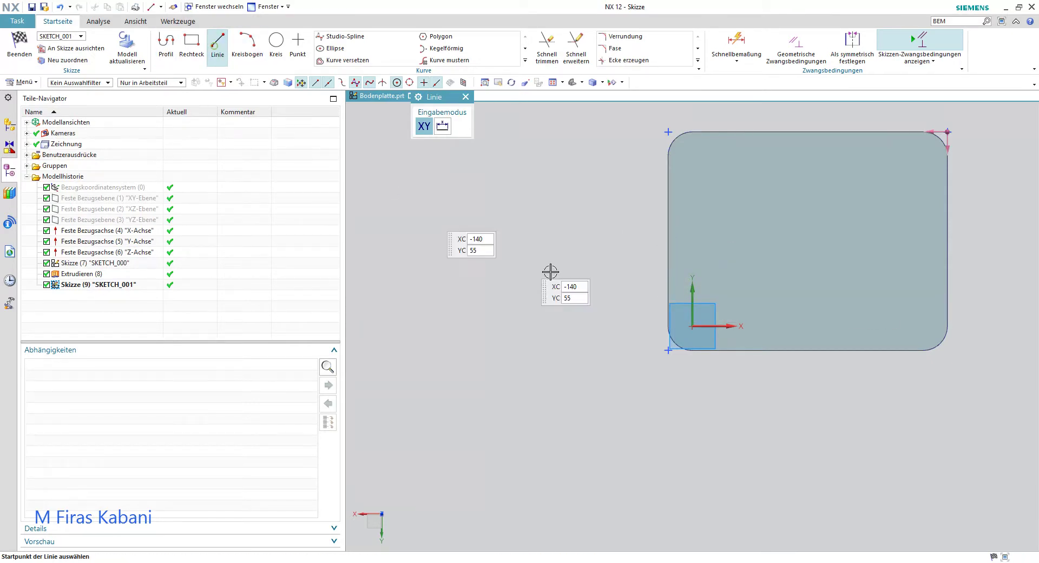
click(668, 239)
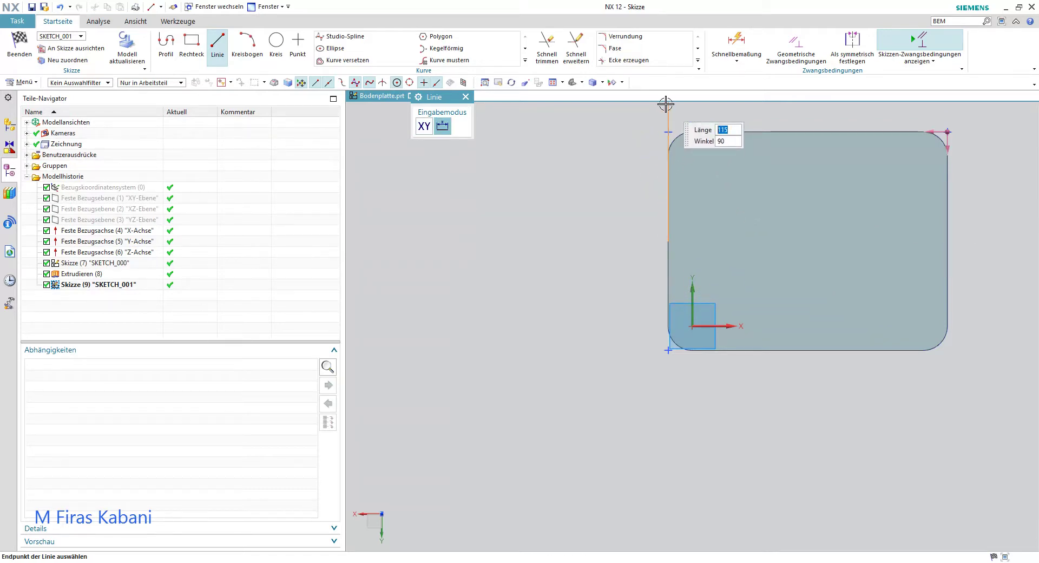
text(30)
key(Tab)
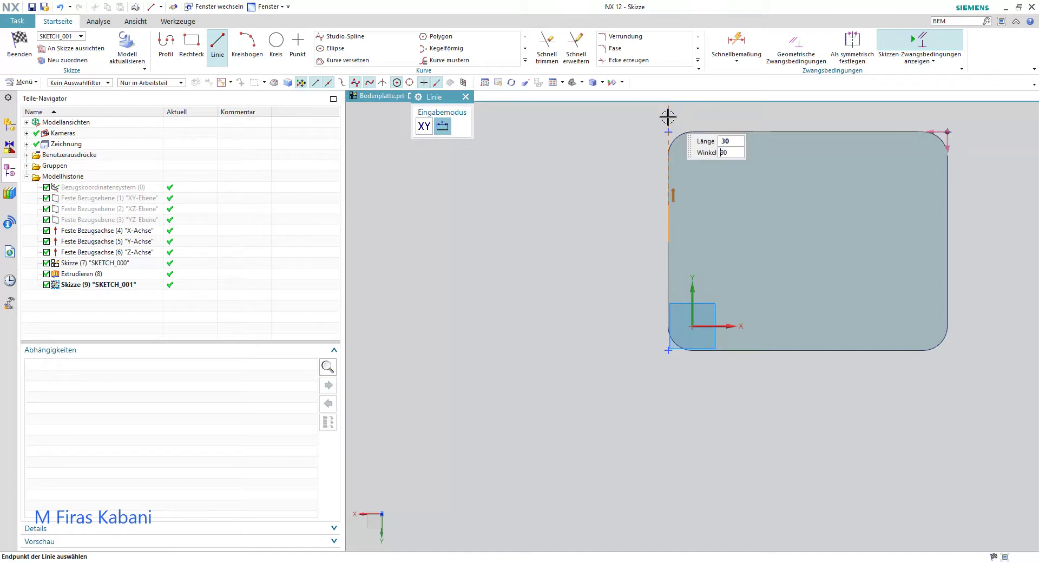
key(Return)
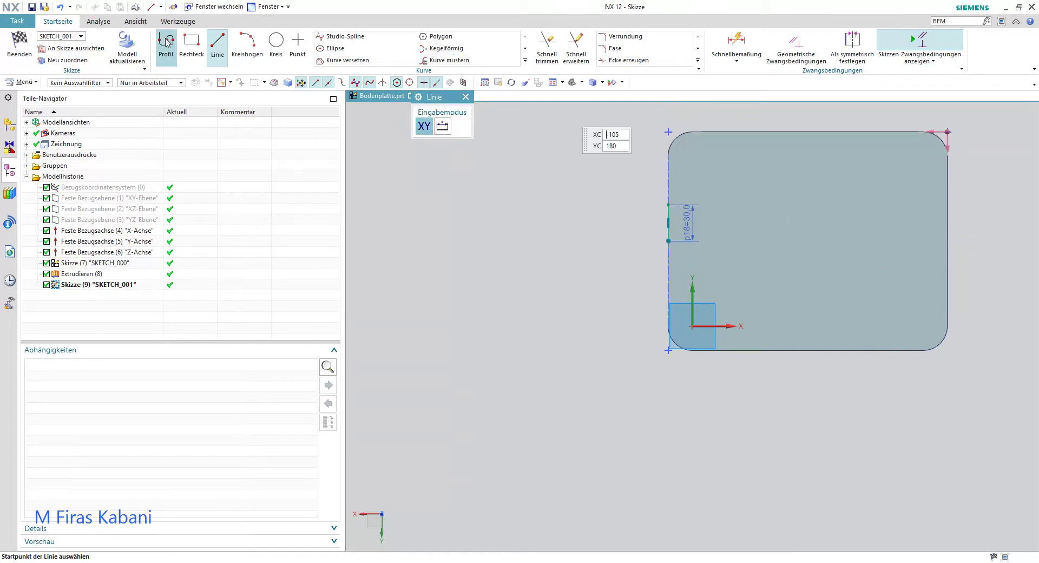
click(166, 45)
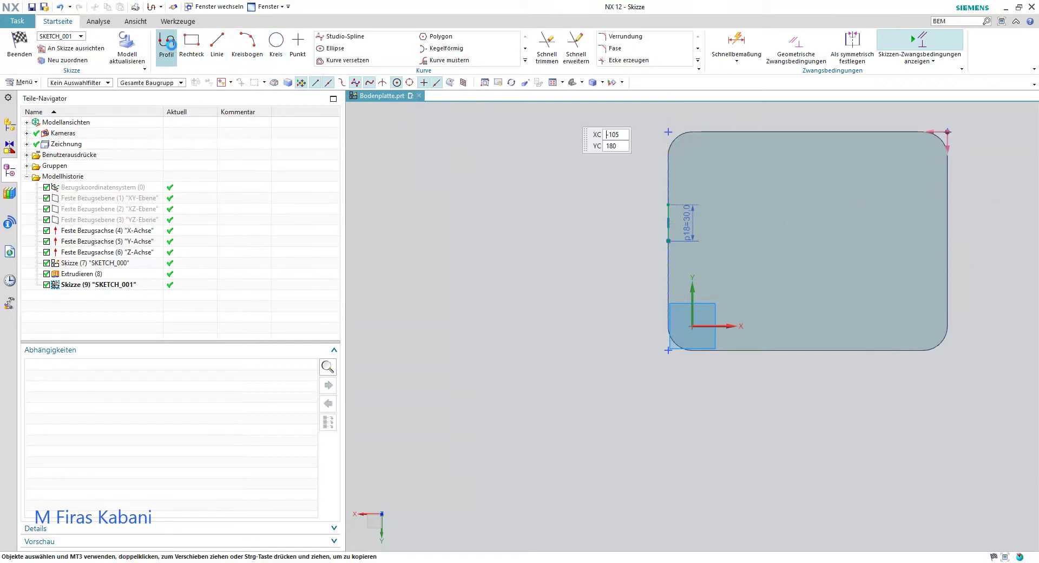
click(670, 205)
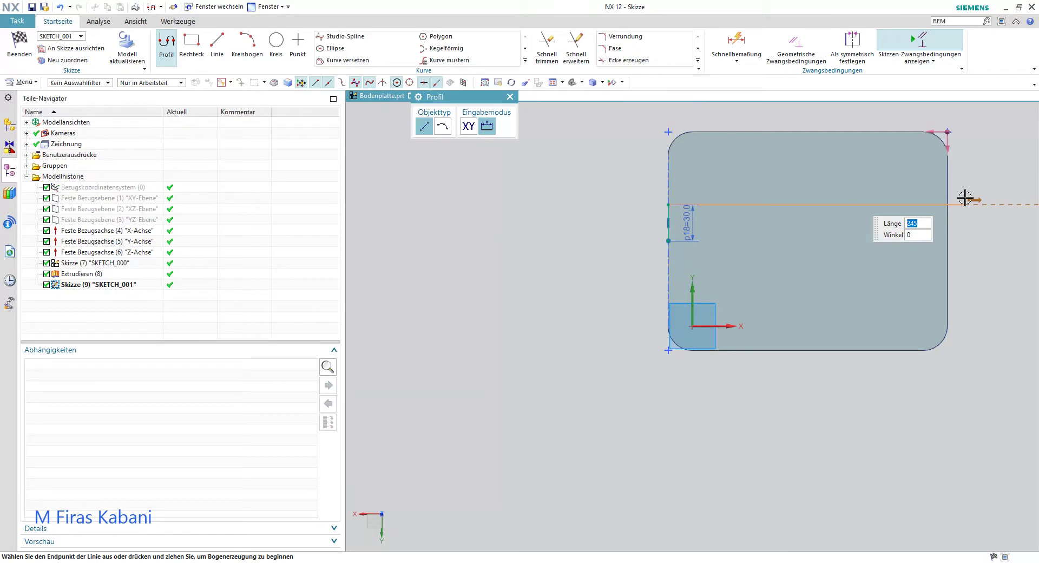
text(35)
key(Return)
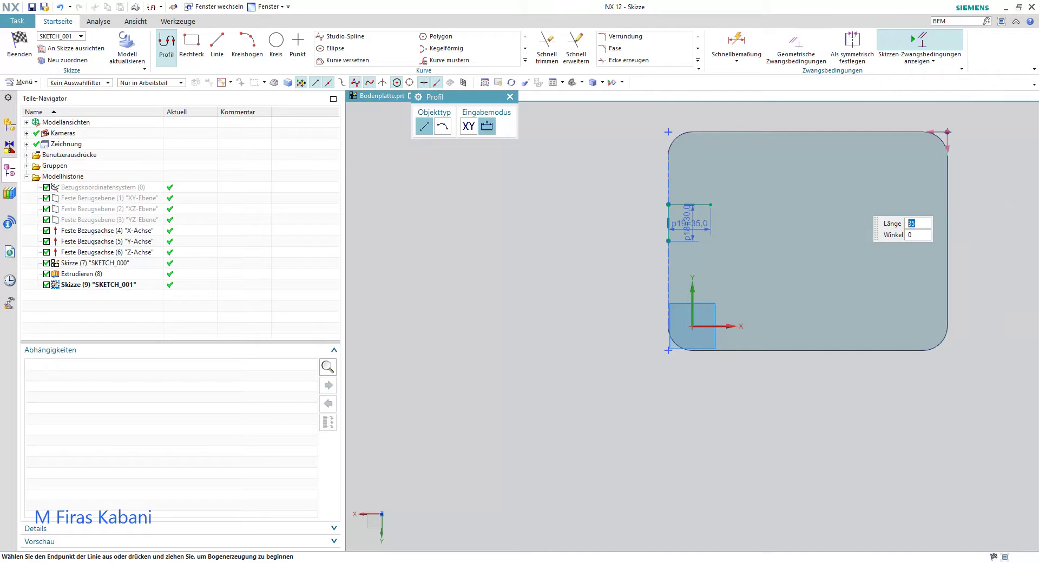
- Draw an 18 mm diameter circle centred at the horizontal line's end
key(o)
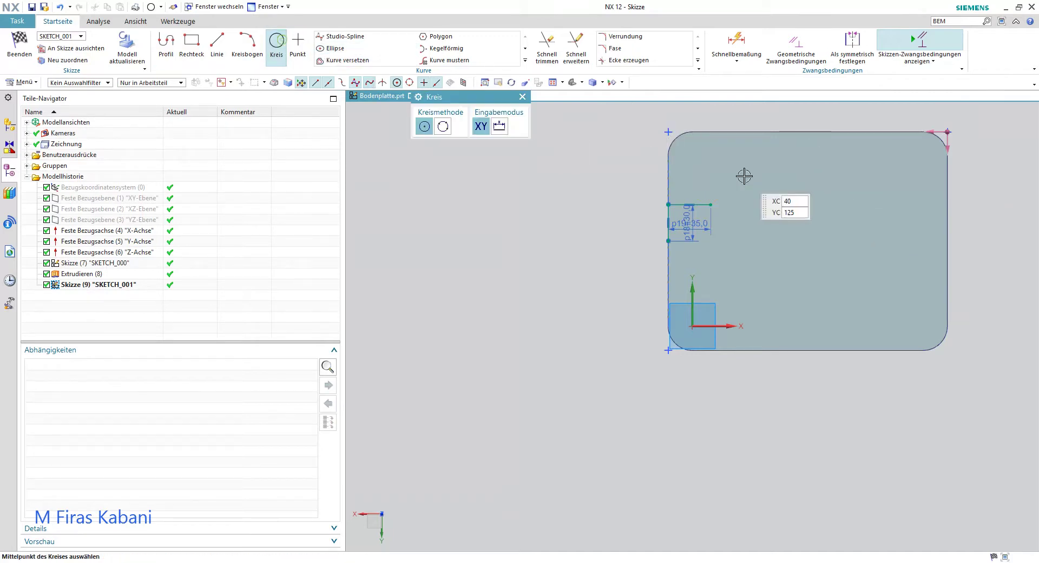
click(711, 204)
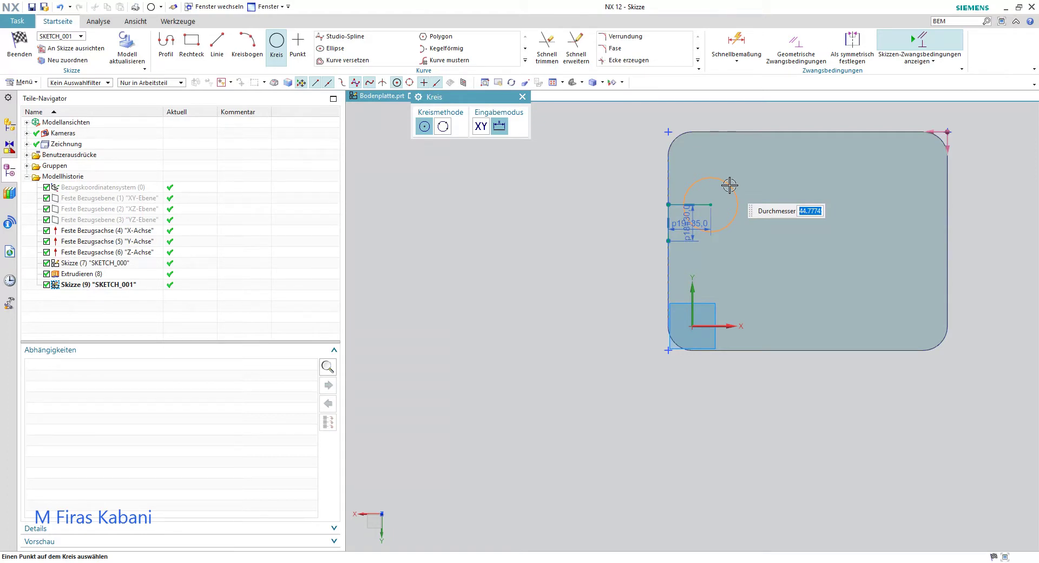
text(18)
key(Return)
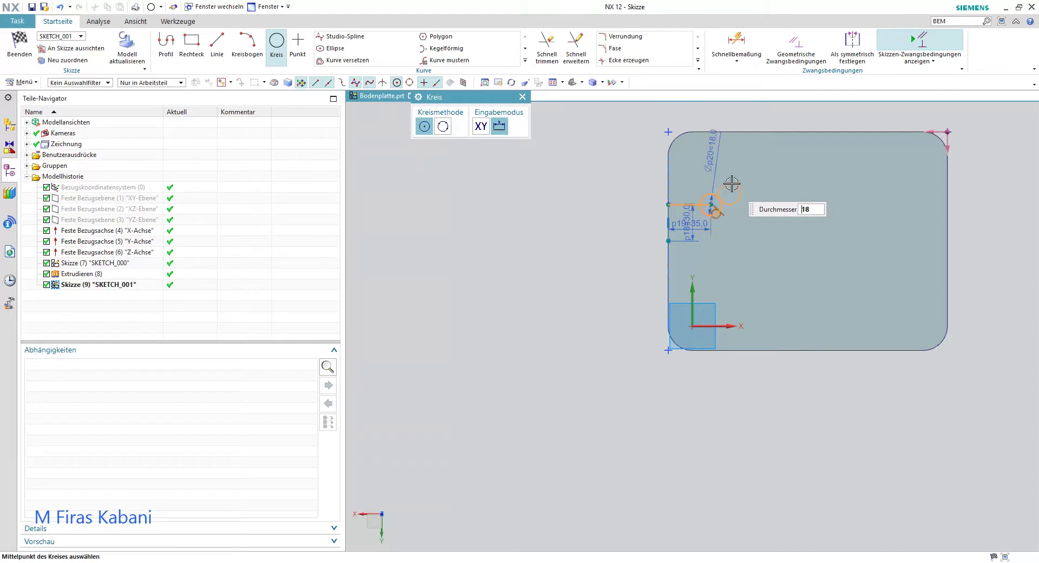
scroll(738, 214, up, 2)
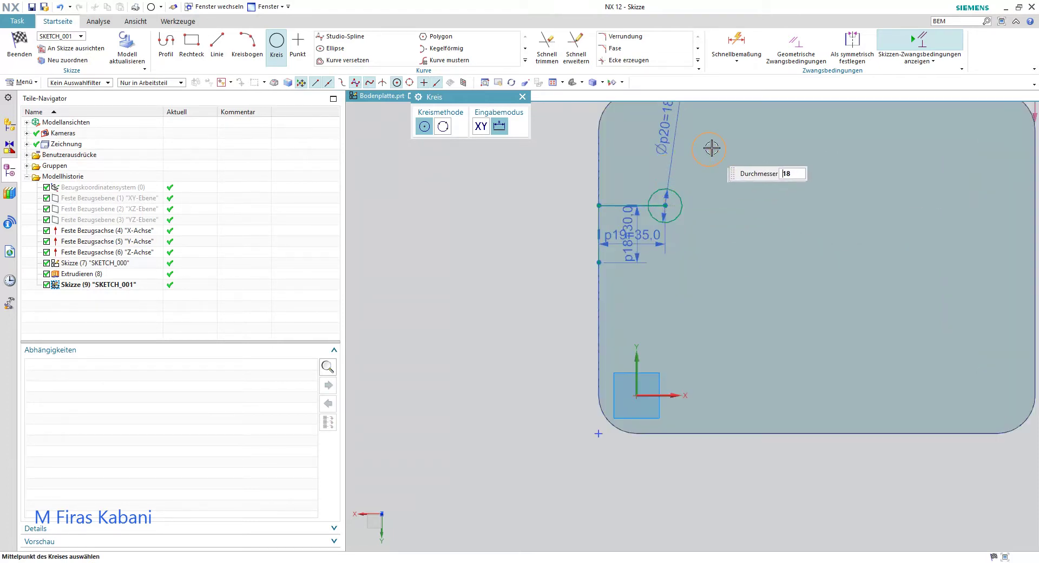
- Delete the helper lines and the 35 mm dimension, then finish the sketch
key(Escape)
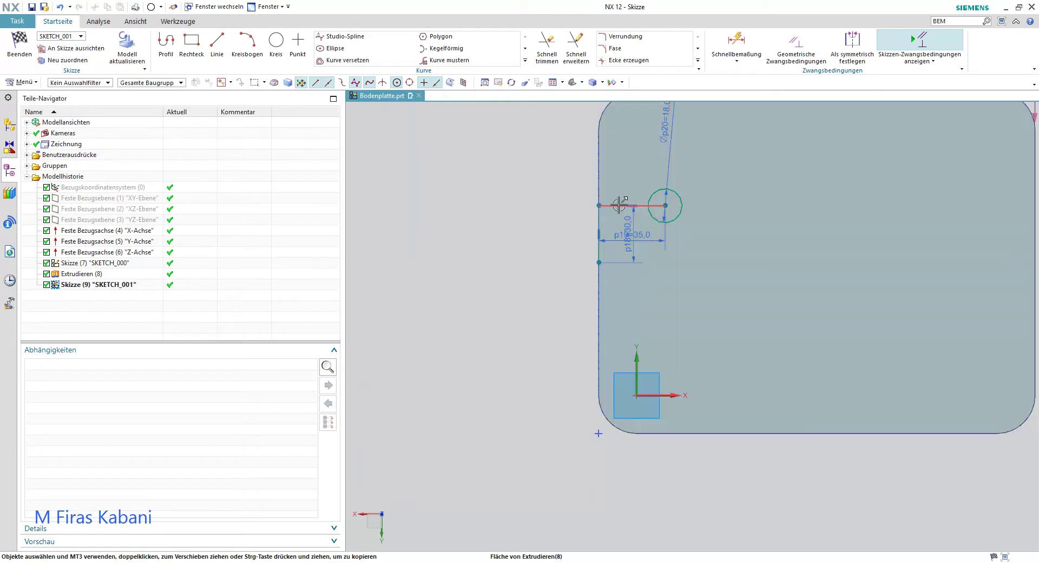
click(619, 205)
key(Delete)
click(600, 216)
key(Delete)
scroll(697, 181, up, 2)
scroll(676, 182, down, 1)
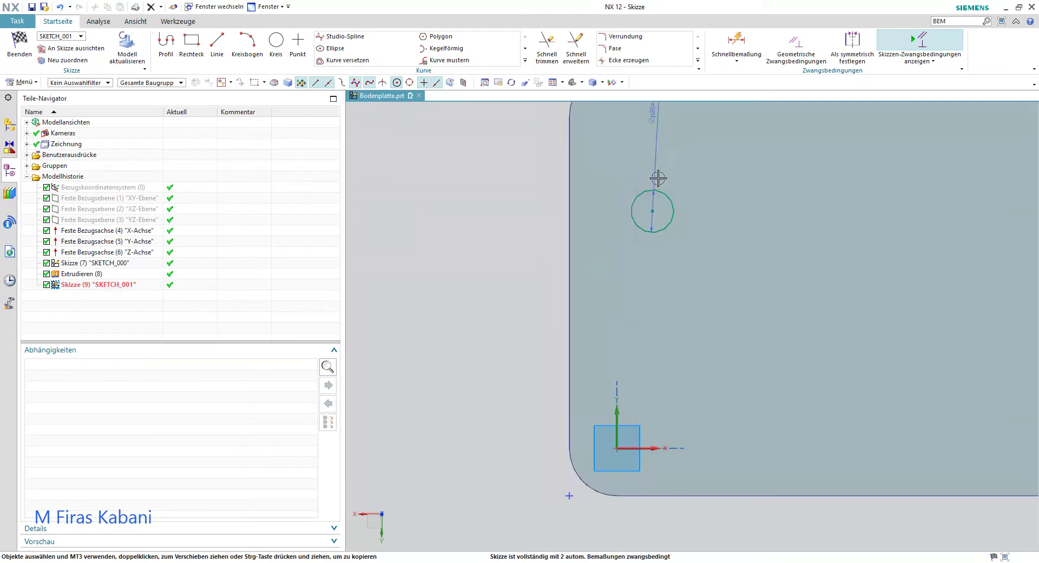
click(20, 44)
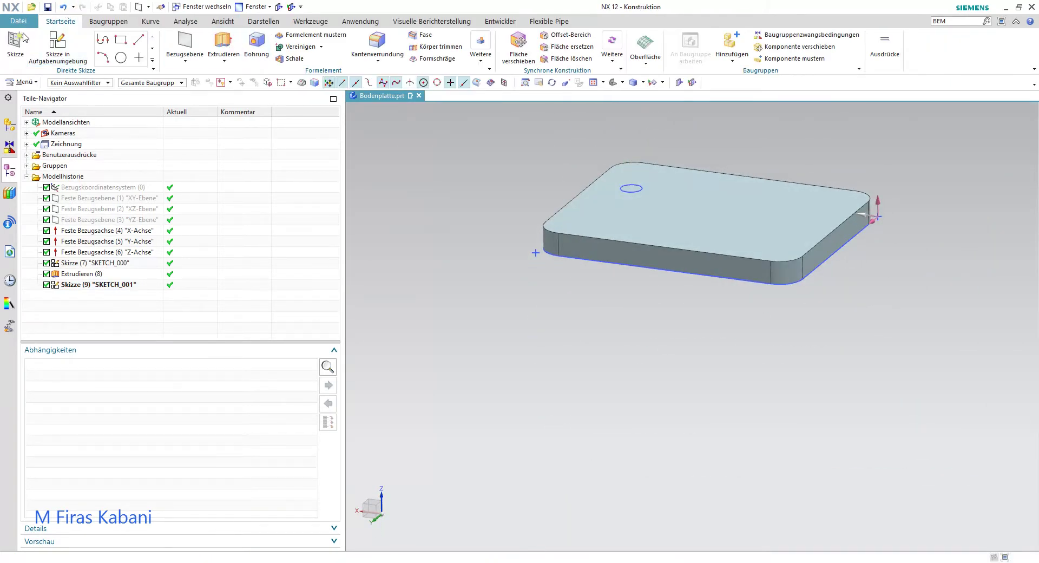
- Extrude the 18 mm circle 11 mm downward, subtracting it from the plate
click(227, 54)
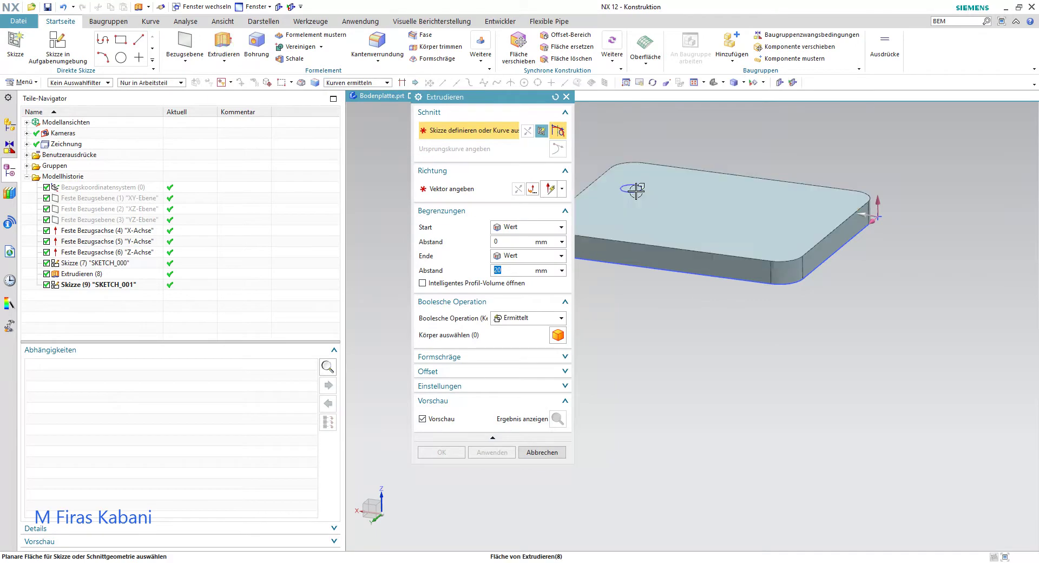
click(618, 200)
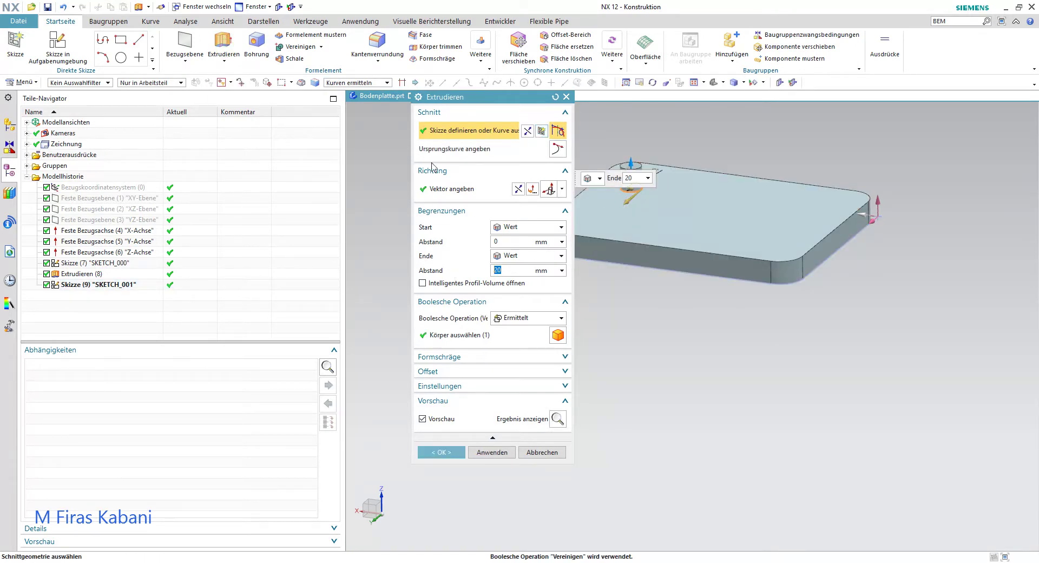
click(517, 189)
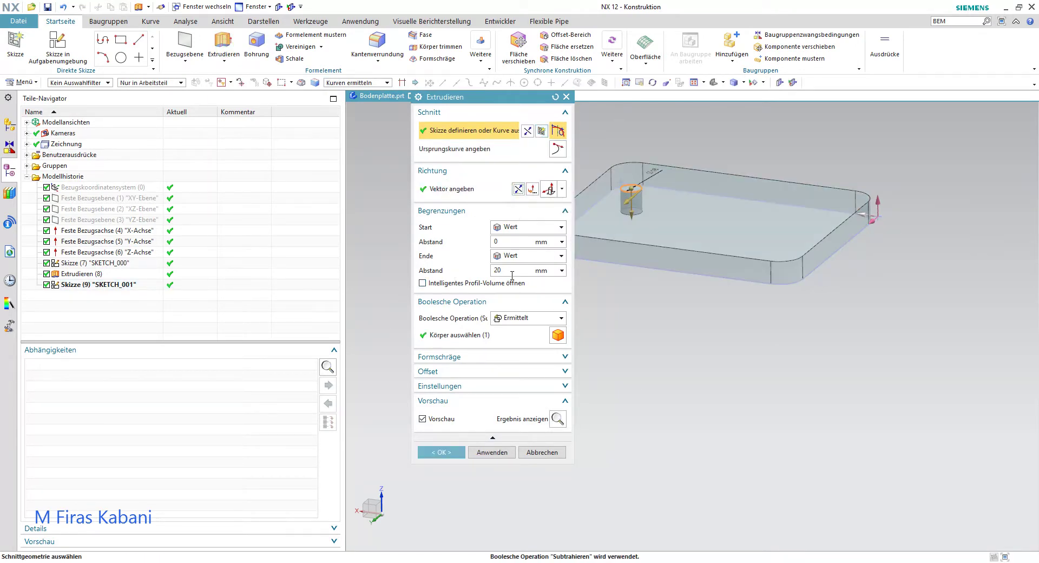
click(512, 273)
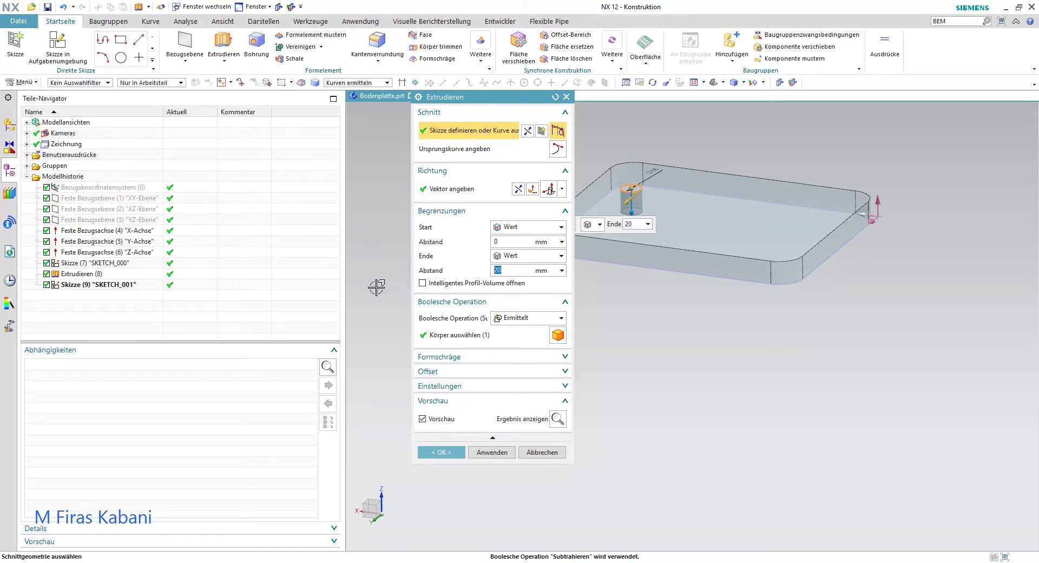
text(11)
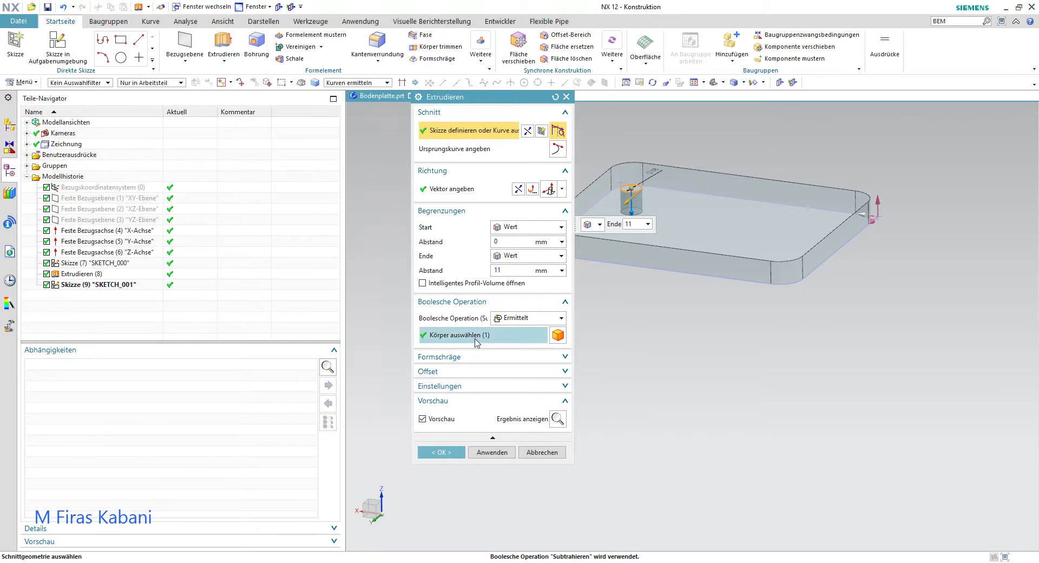
click(506, 319)
click(514, 352)
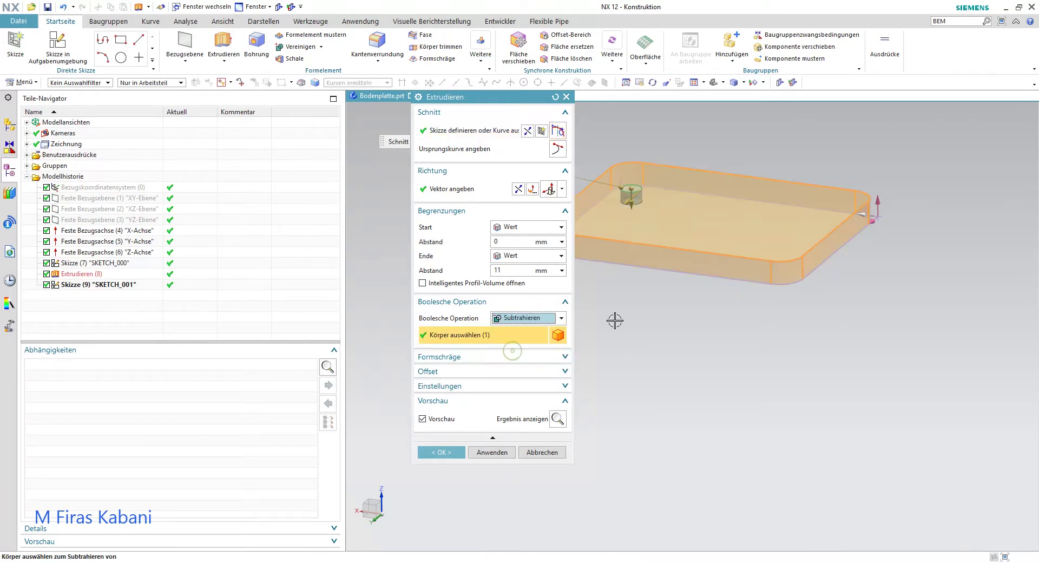
scroll(652, 229, up, 3)
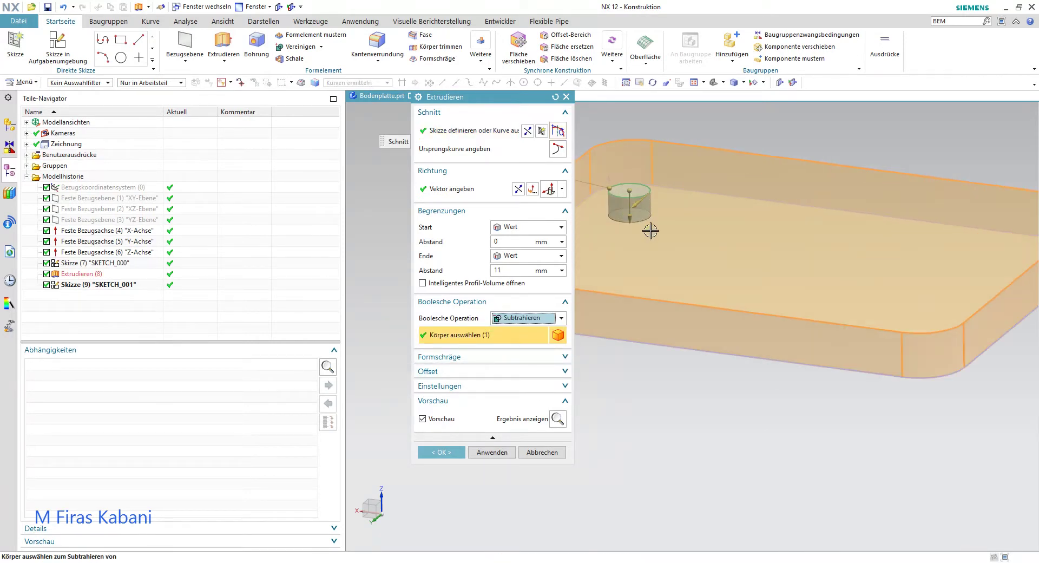
click(441, 453)
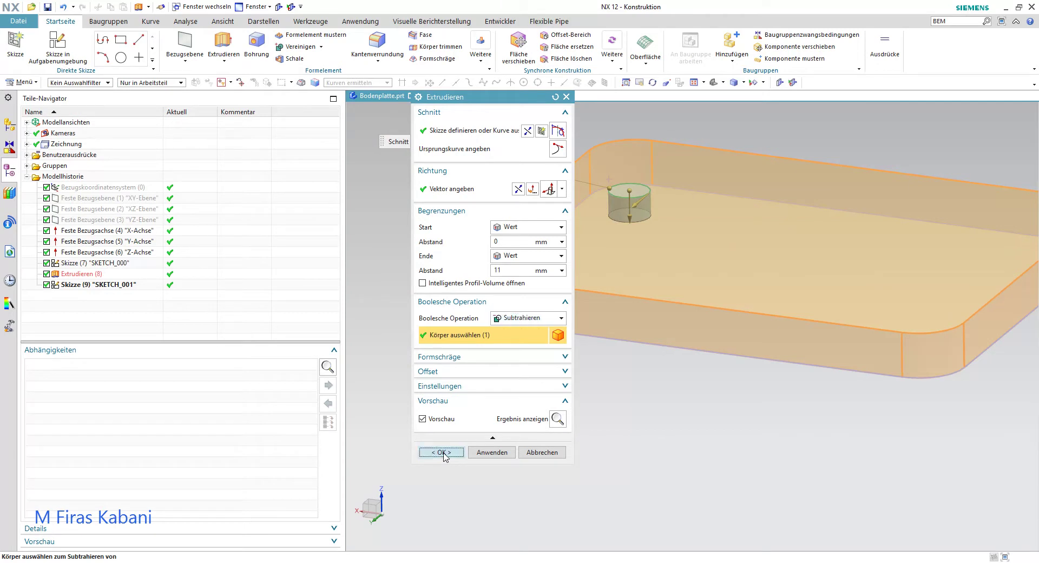
middle_drag(663, 251, 652, 276)
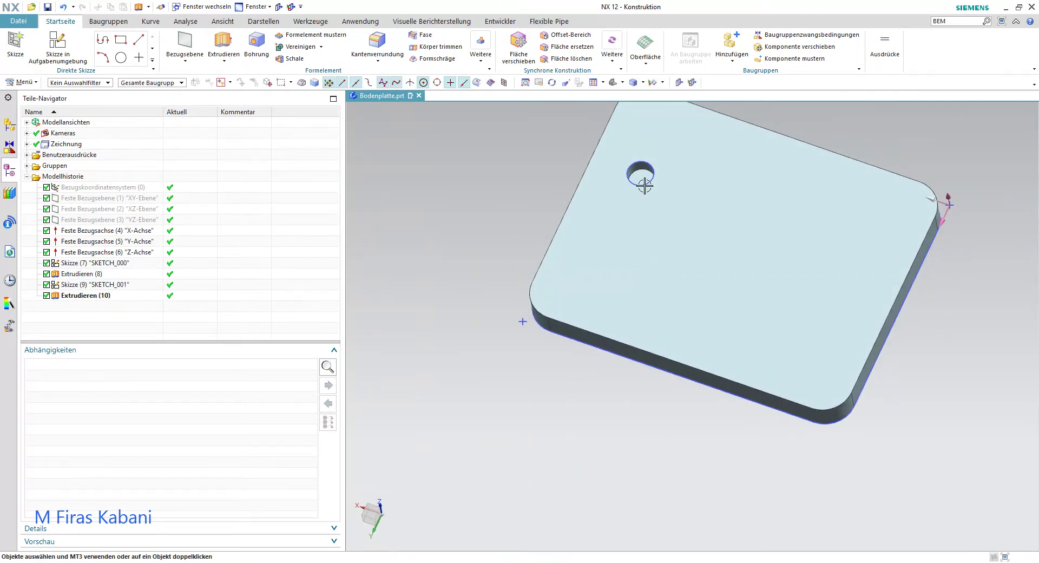
- Start a sketch on the hole's bottom face
scroll(666, 174, up, 2)
scroll(666, 173, up, 3)
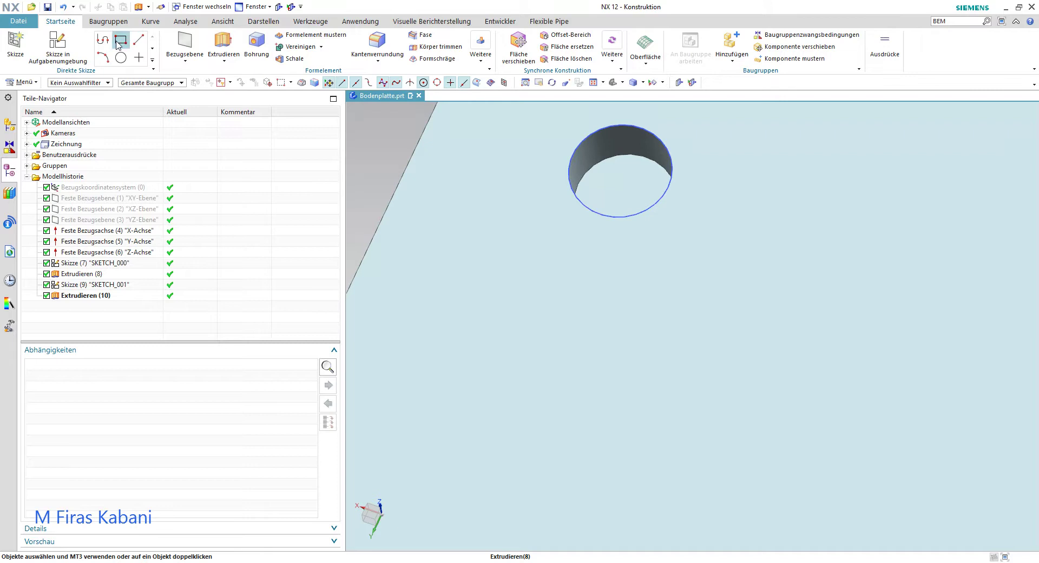
click(53, 52)
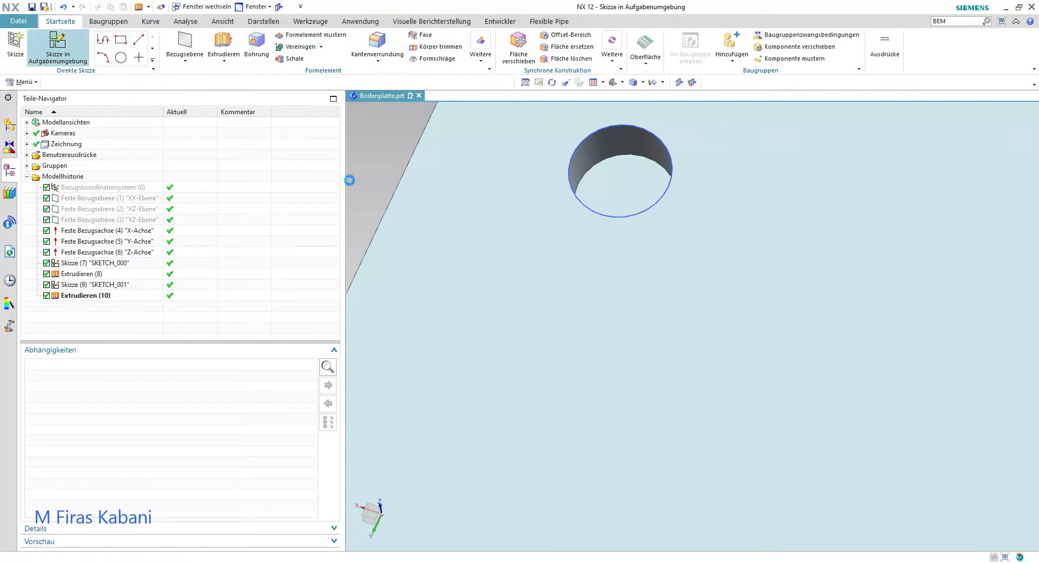
click(634, 192)
click(491, 233)
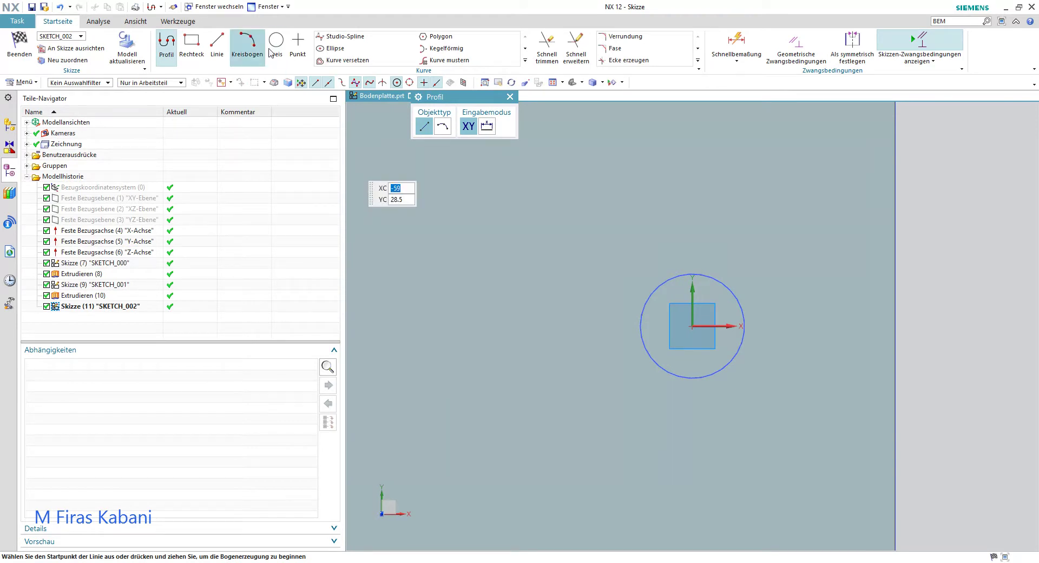
- Draw an 11 mm diameter circle at the sketch origin and finish the sketch
click(276, 43)
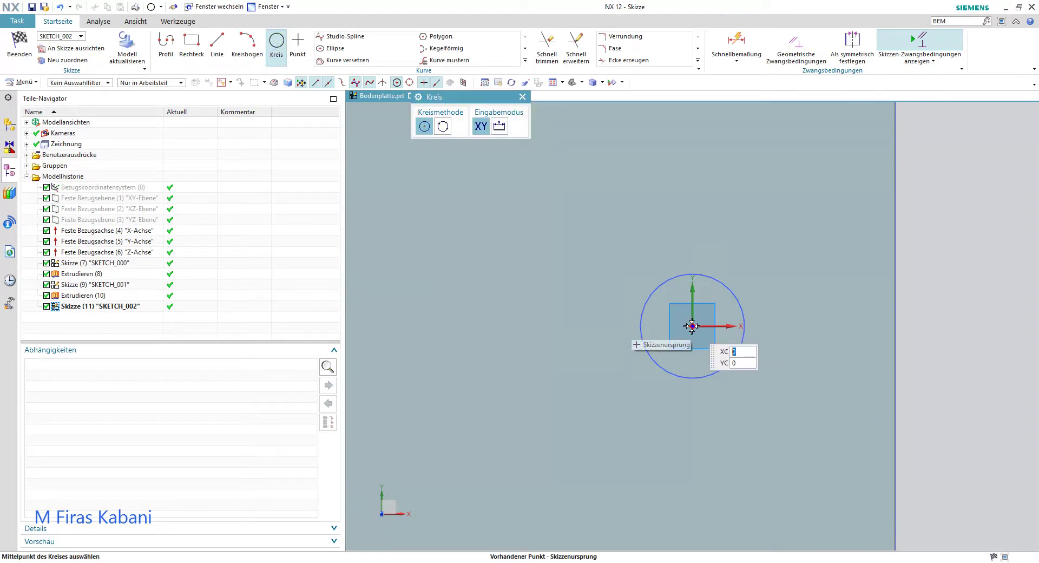
click(692, 326)
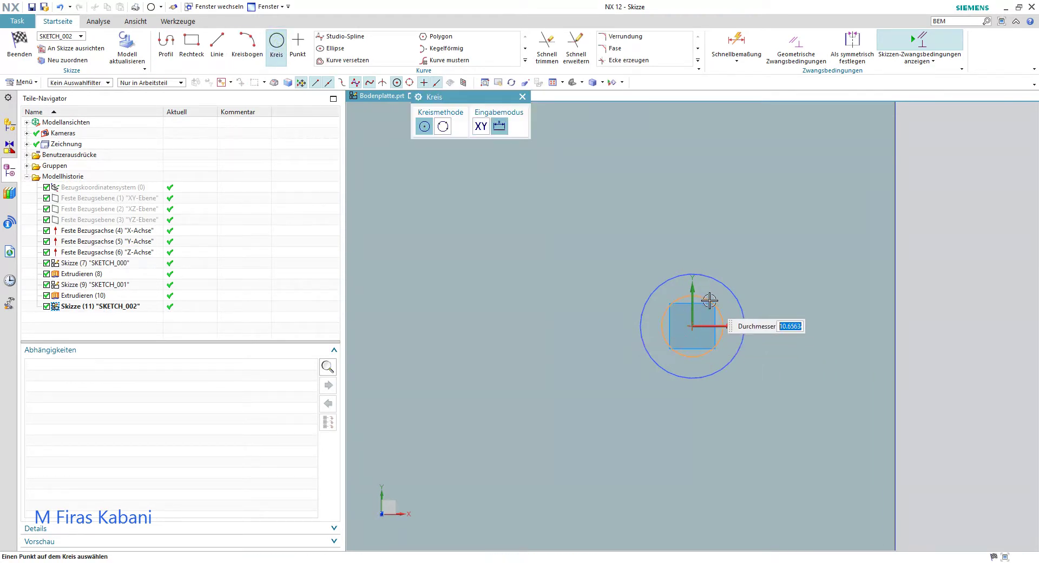
text(11)
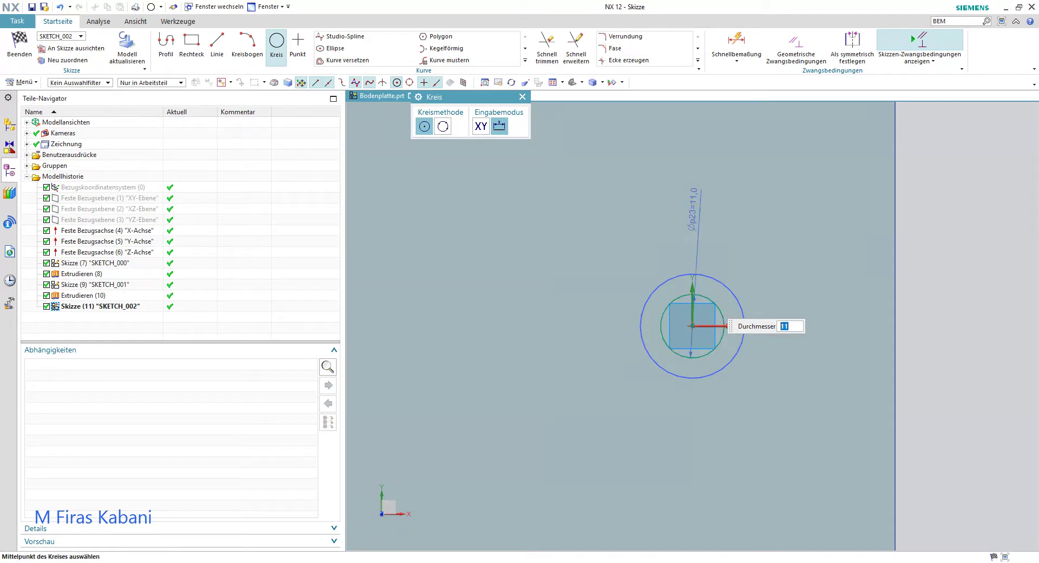
key(Return)
click(20, 46)
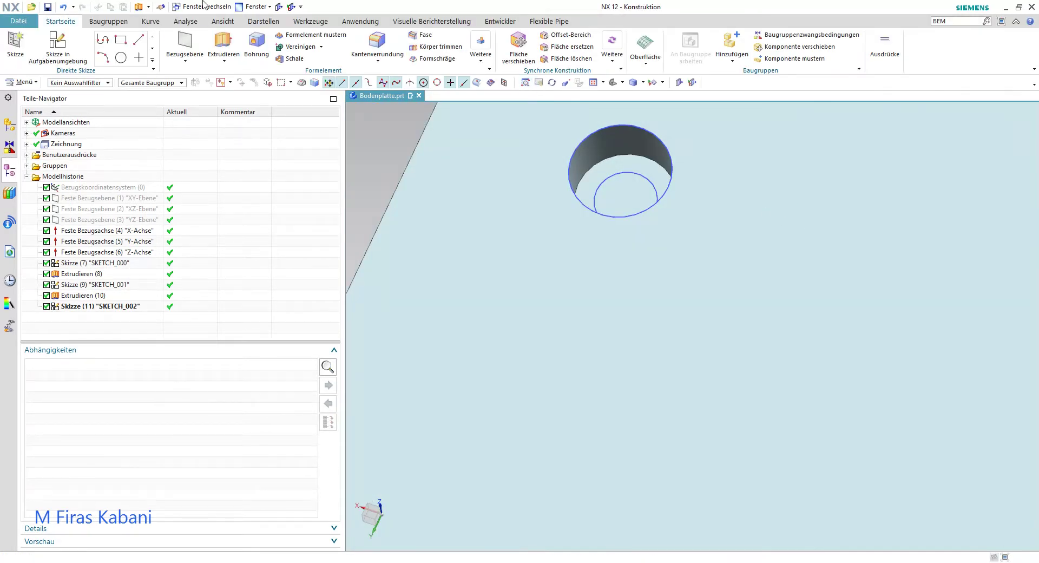
- Cut the 11 mm circle 9 mm deeper with a reversed subtract extrusion
click(223, 46)
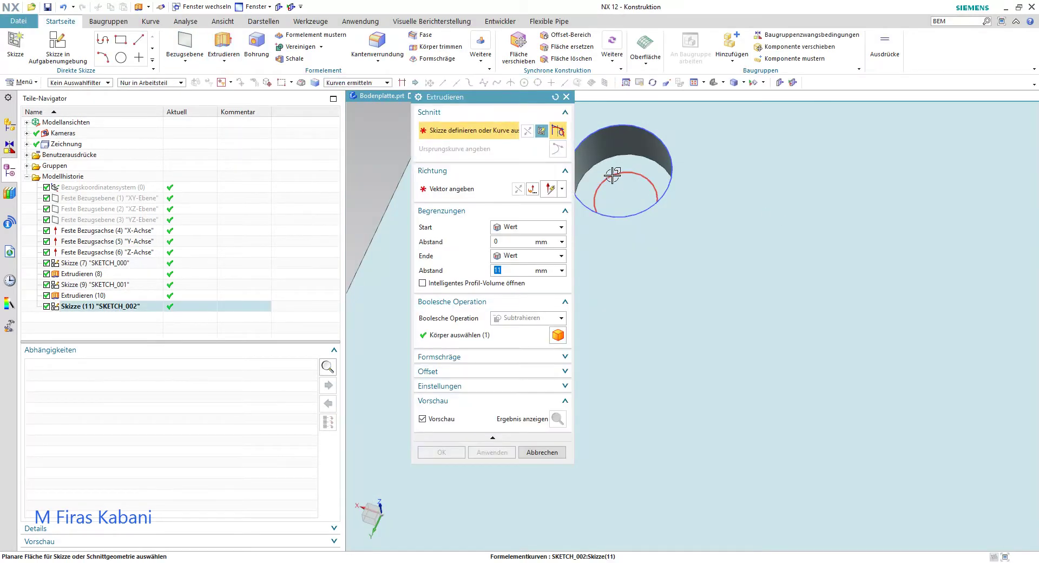
click(613, 178)
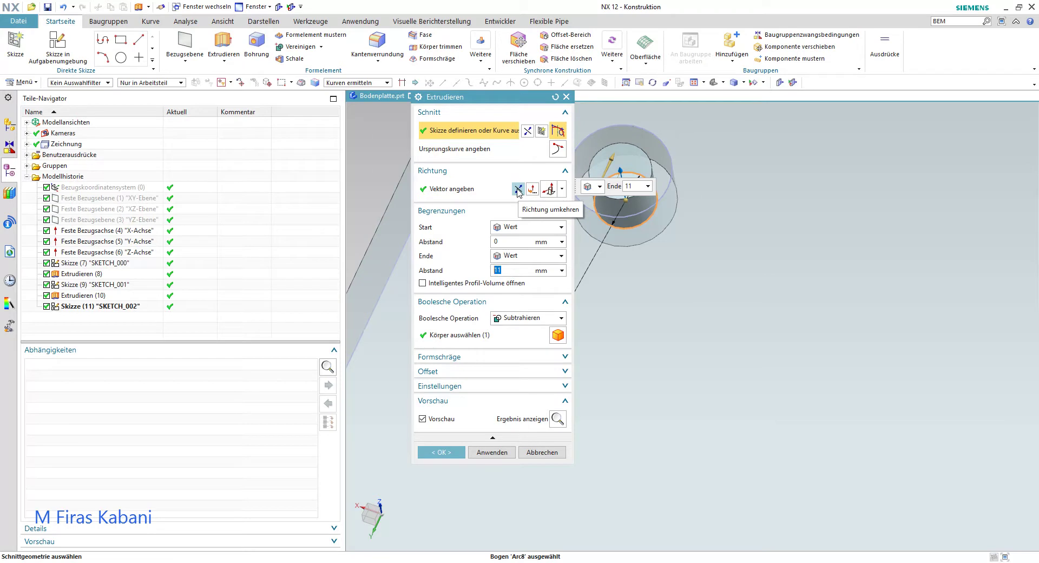
click(518, 191)
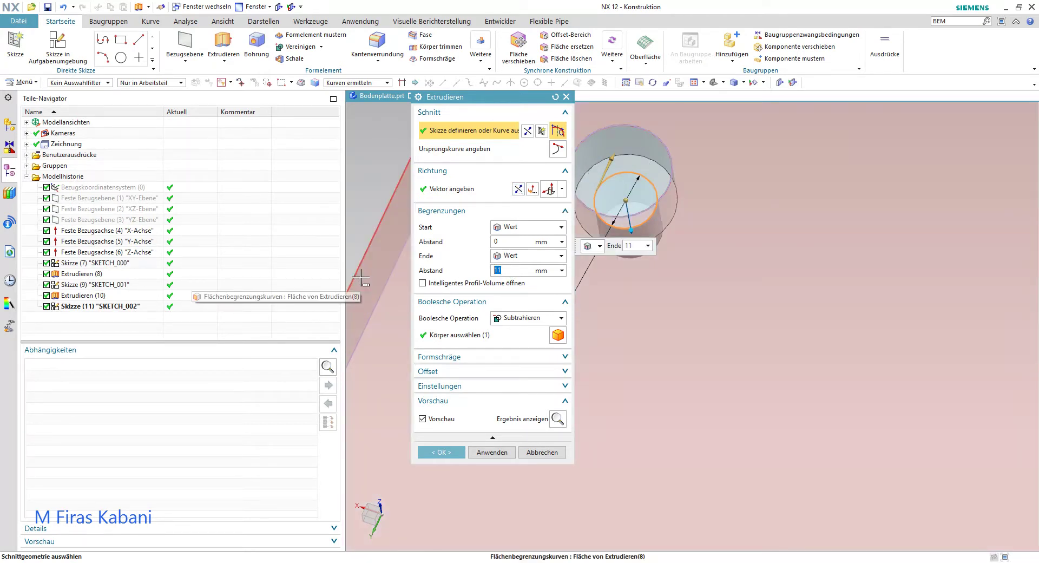
text(9)
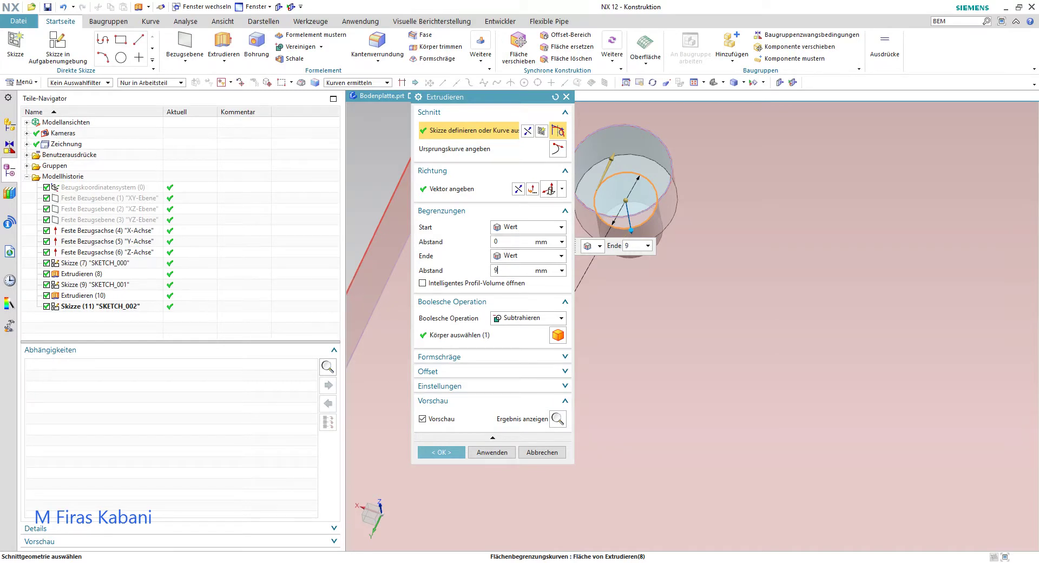
key(Return)
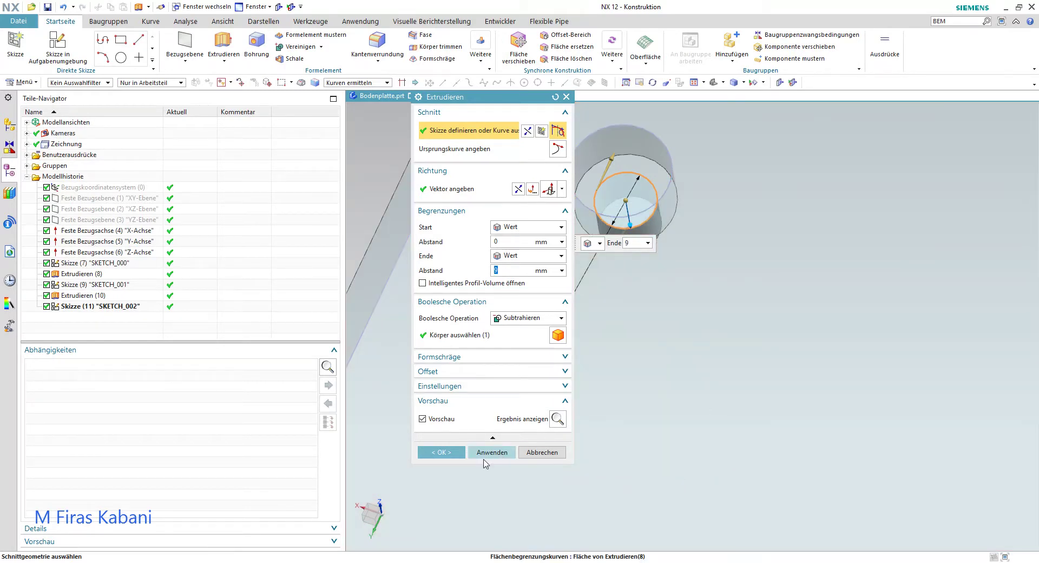
click(443, 454)
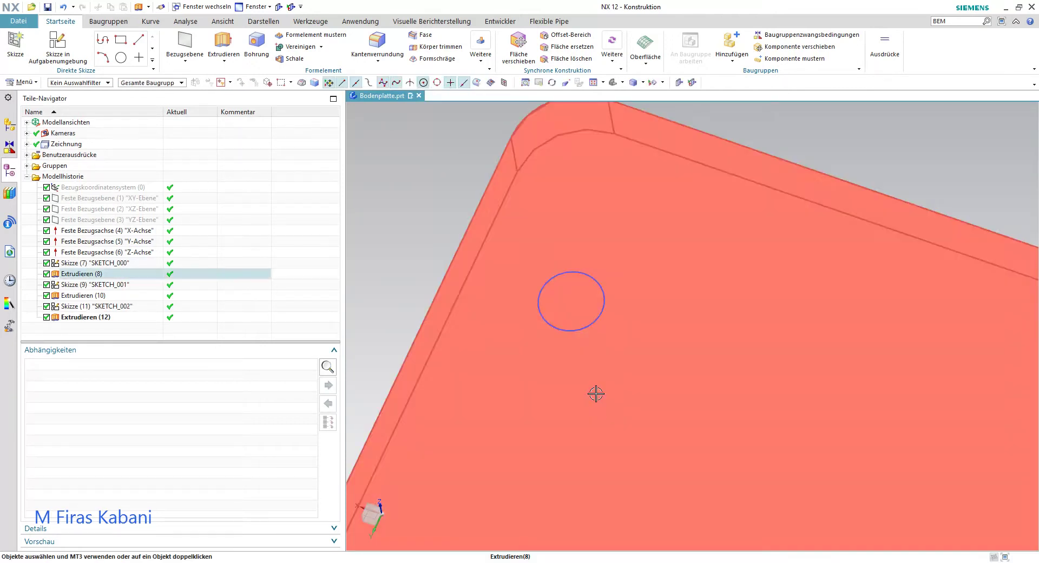
middle_drag(598, 395, 608, 429)
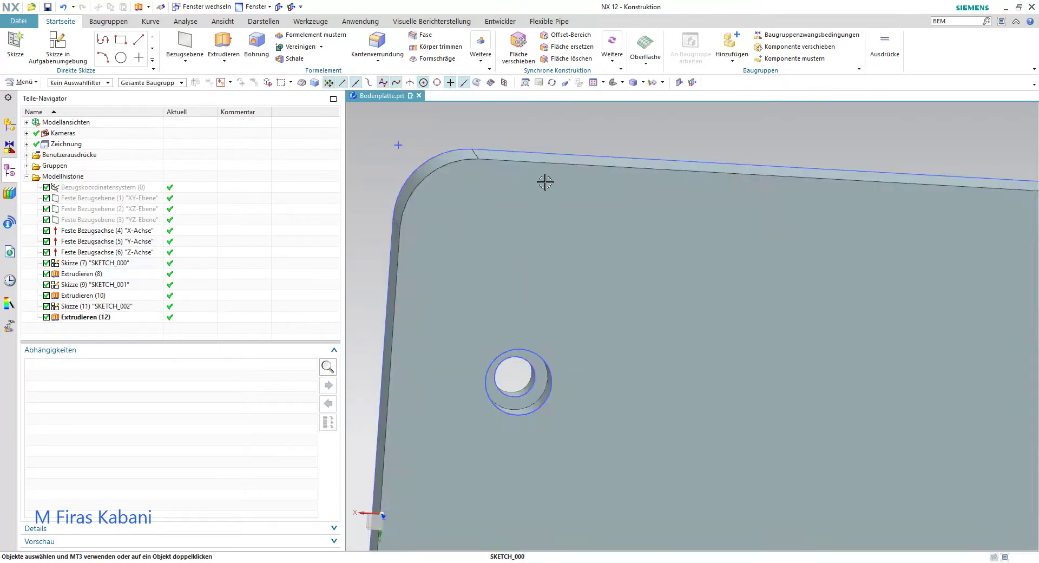
middle_drag(623, 138, 648, 153)
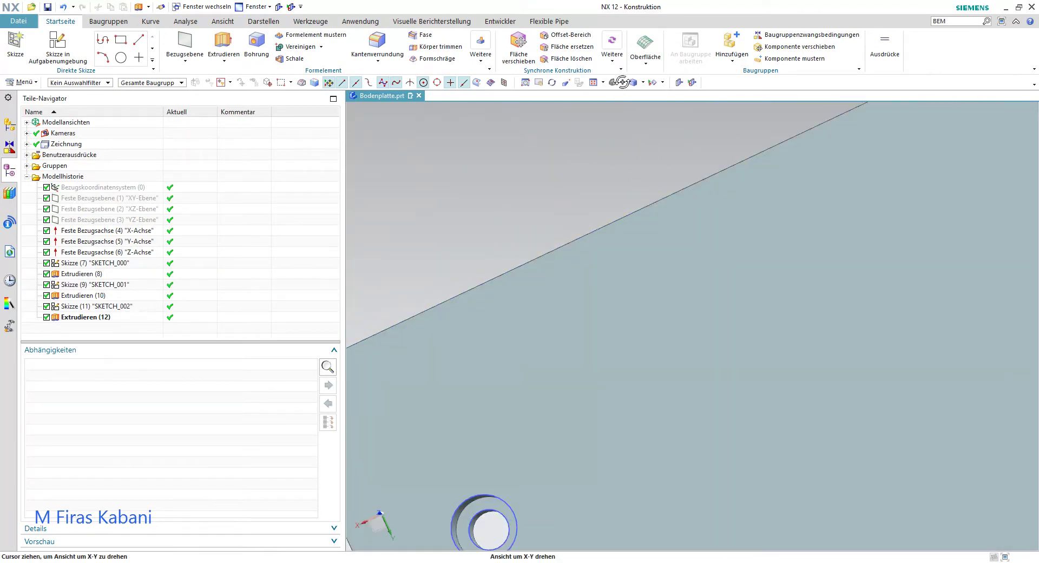
middle_drag(648, 153, 666, 262)
mouse_move(650, 309)
middle_down()
mouse_move(644, 230)
mouse_move(707, 299)
mouse_move(714, 290)
middle_up()
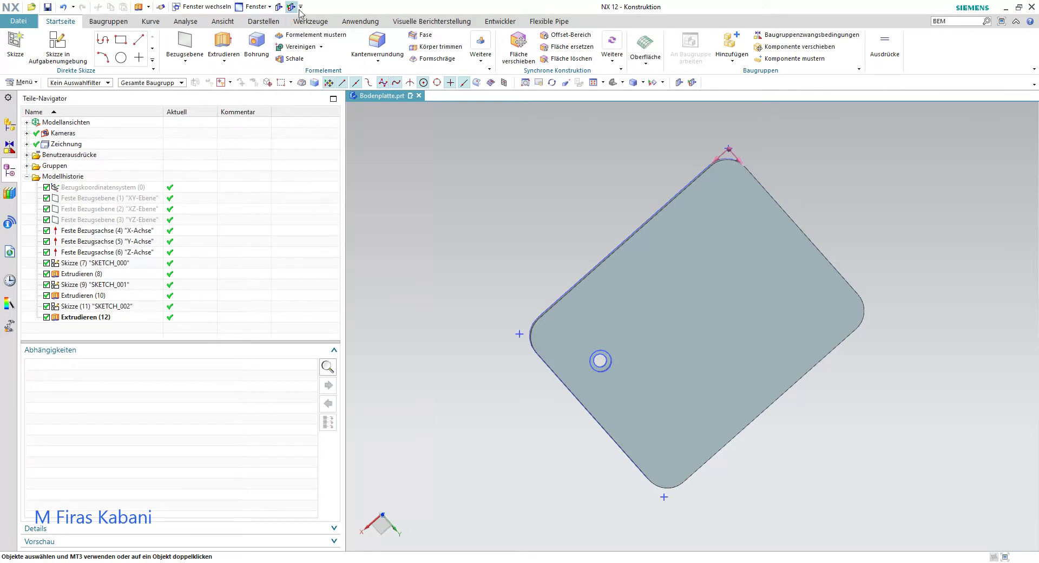
- Pattern Extrudieren (12) and Extrudieren (10) using a Linear layout
click(316, 35)
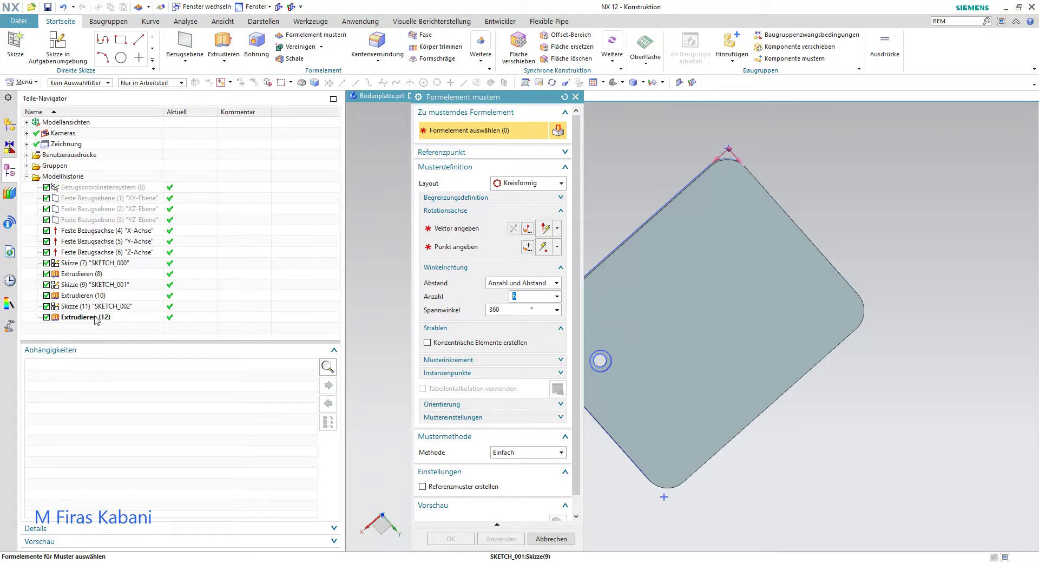
click(86, 317)
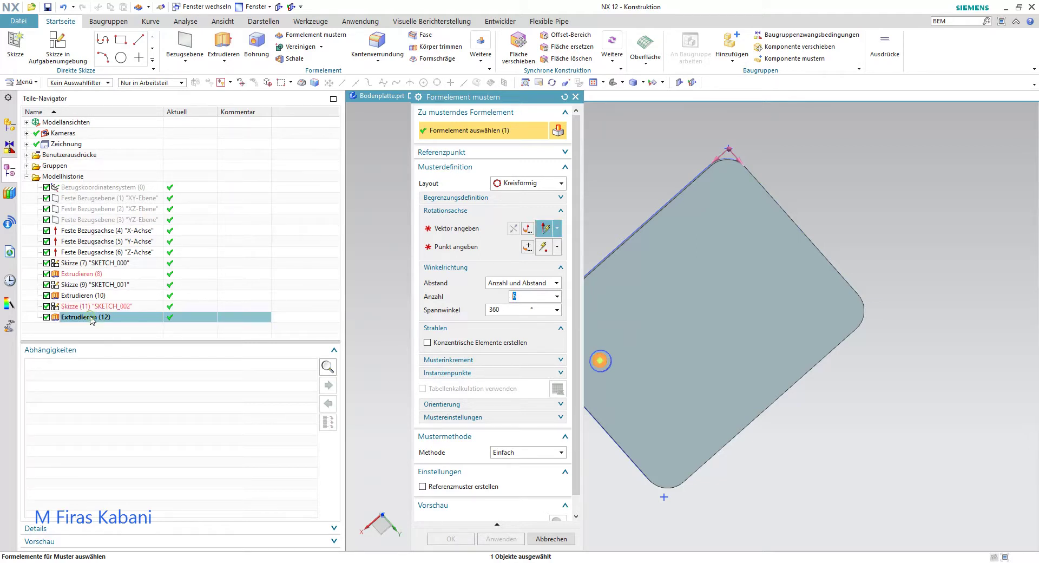
click(82, 295)
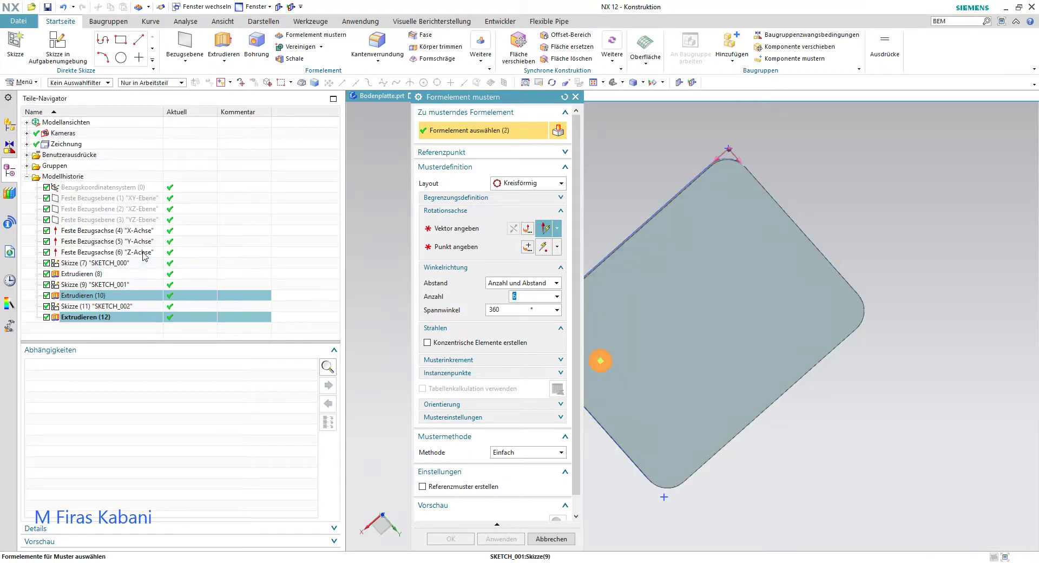
click(524, 183)
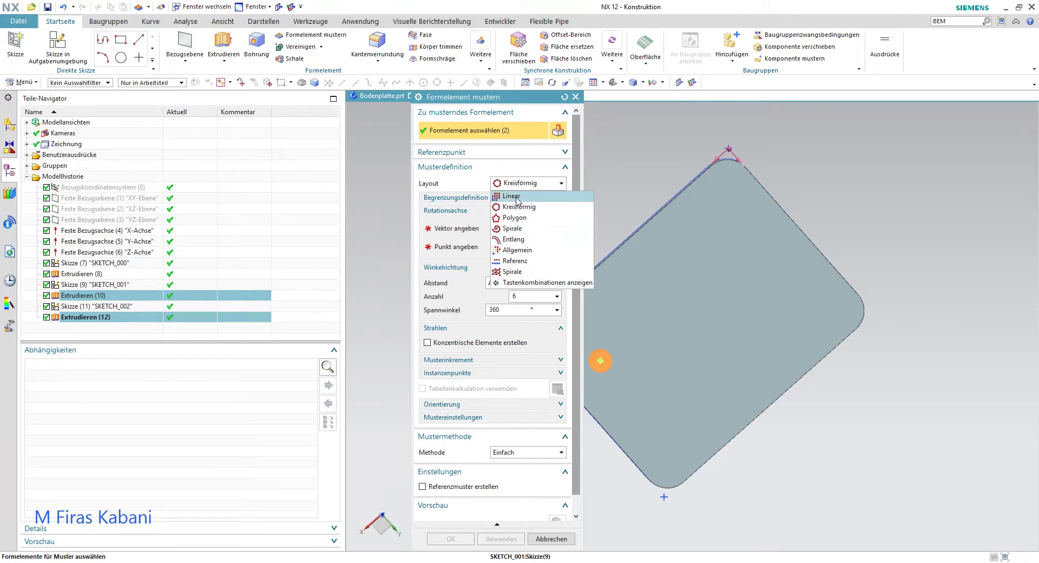
click(513, 196)
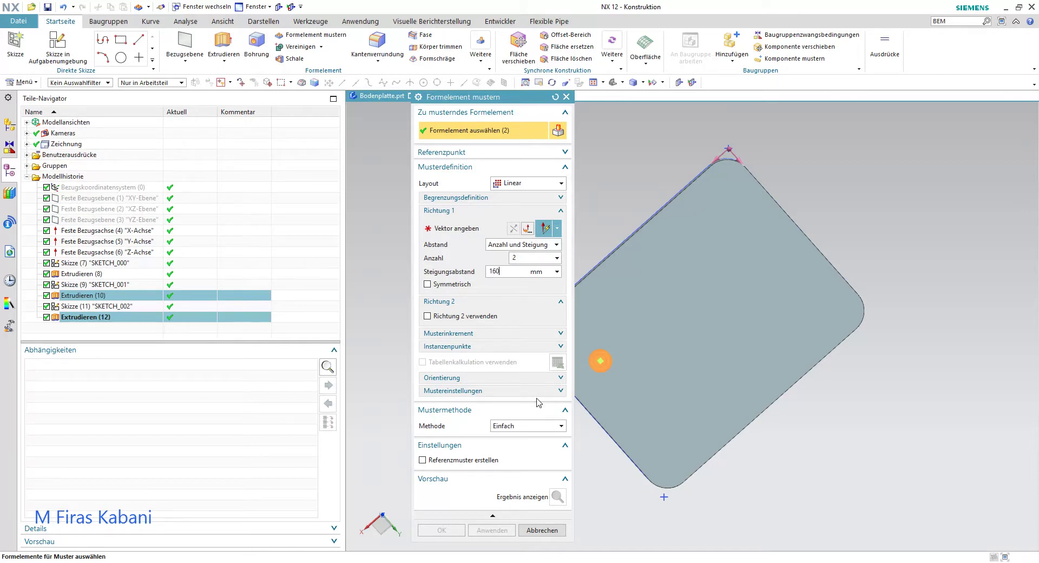
- Use the X axis as pattern direction 1, briefly previewing the result before continuing
click(442, 230)
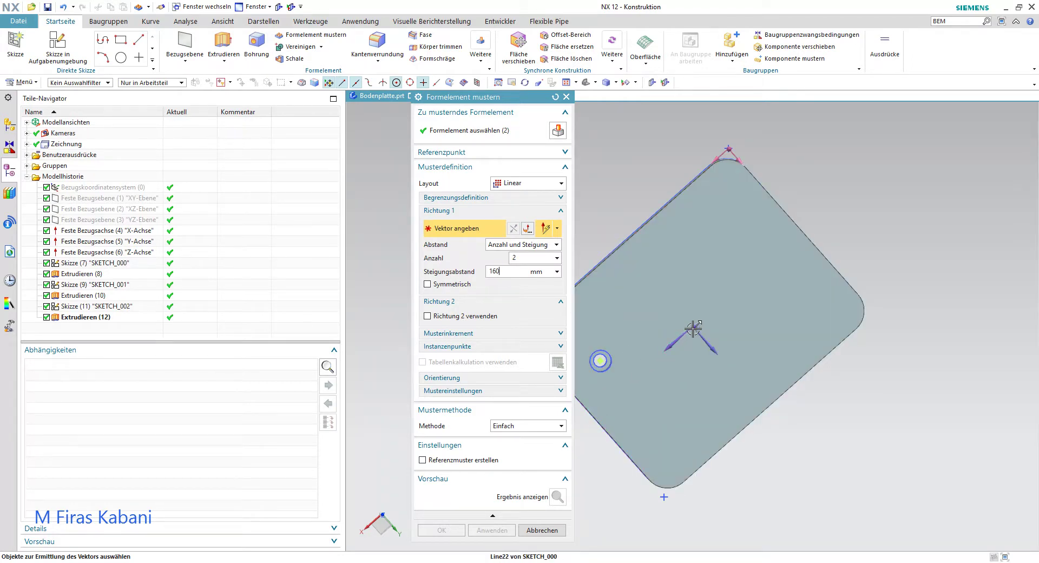
click(678, 337)
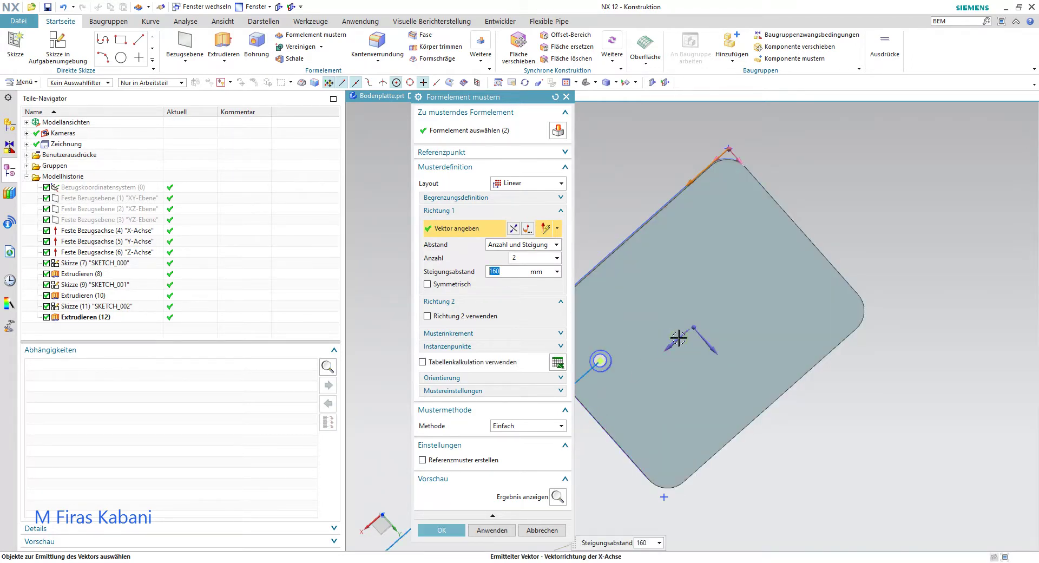
scroll(678, 338, down, 5)
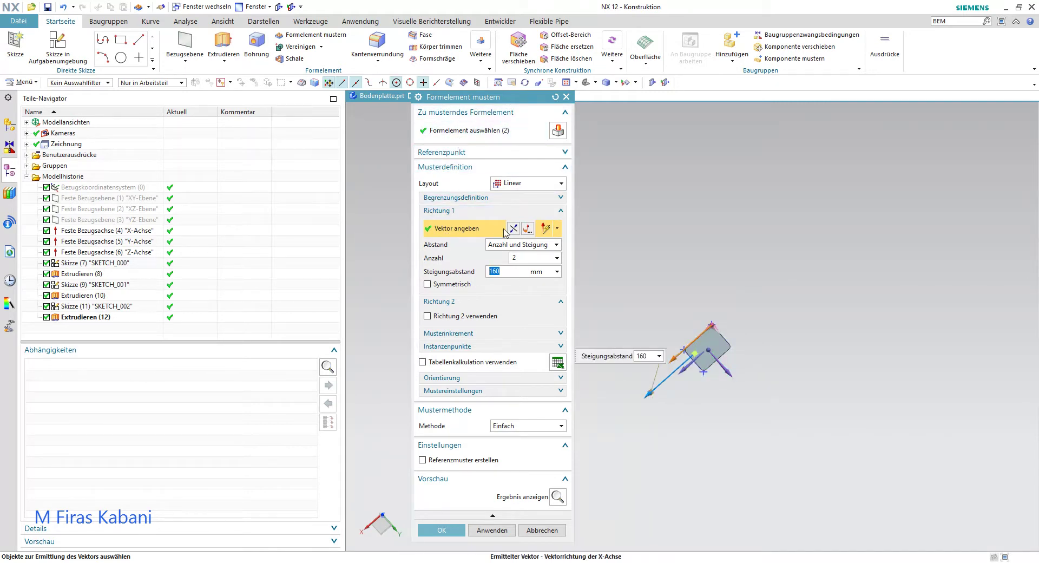
scroll(698, 359, up, 3)
scroll(698, 359, up, 3)
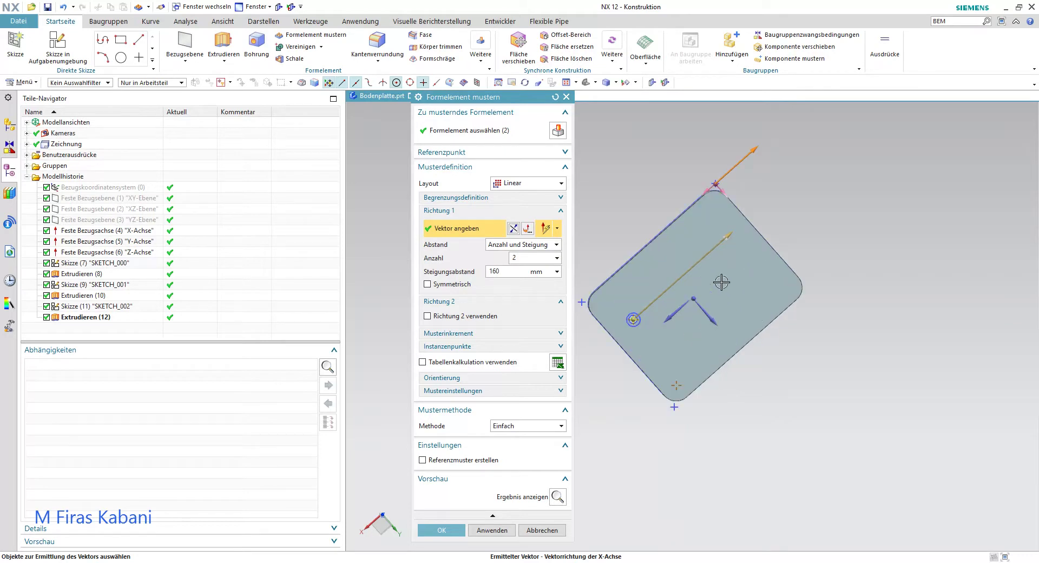
middle_drag(716, 274, 700, 238)
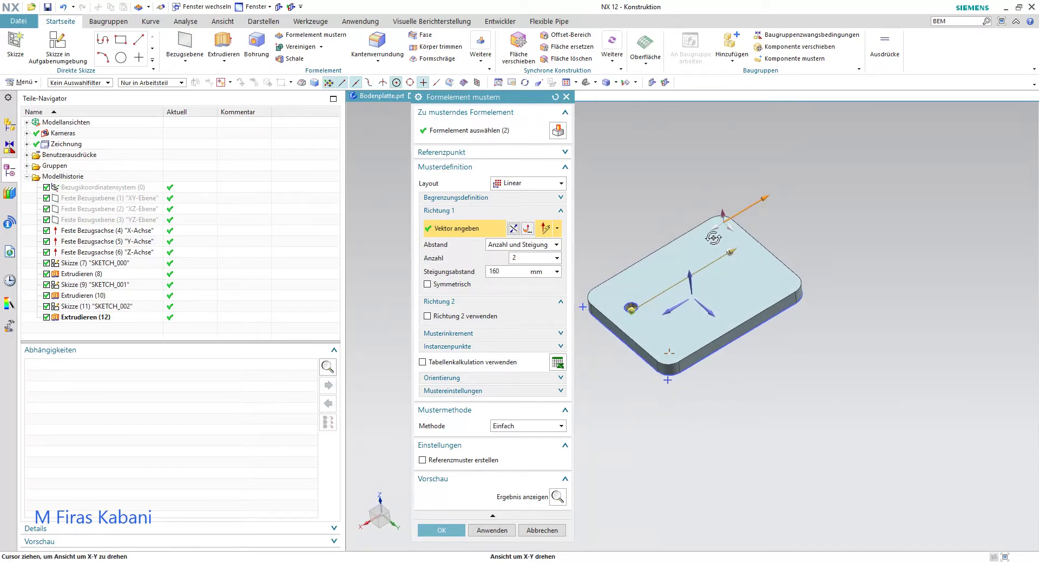
click(558, 497)
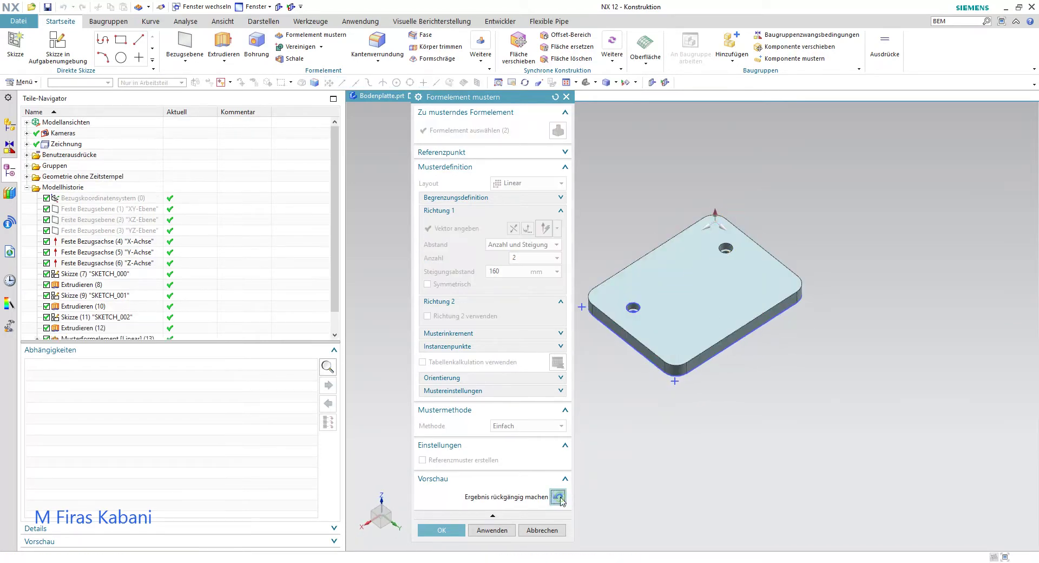
click(558, 497)
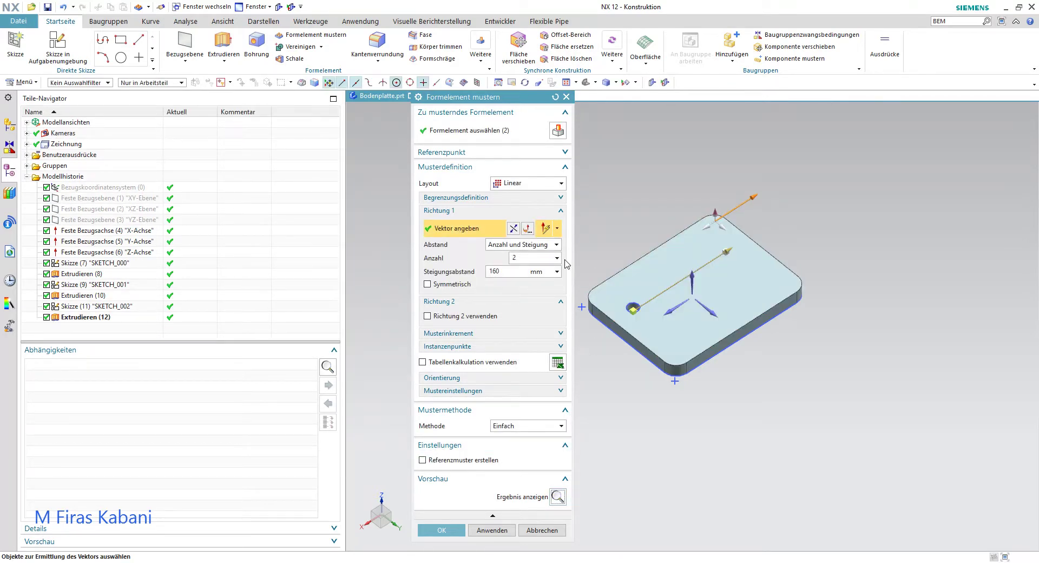
scroll(654, 233, up, 1)
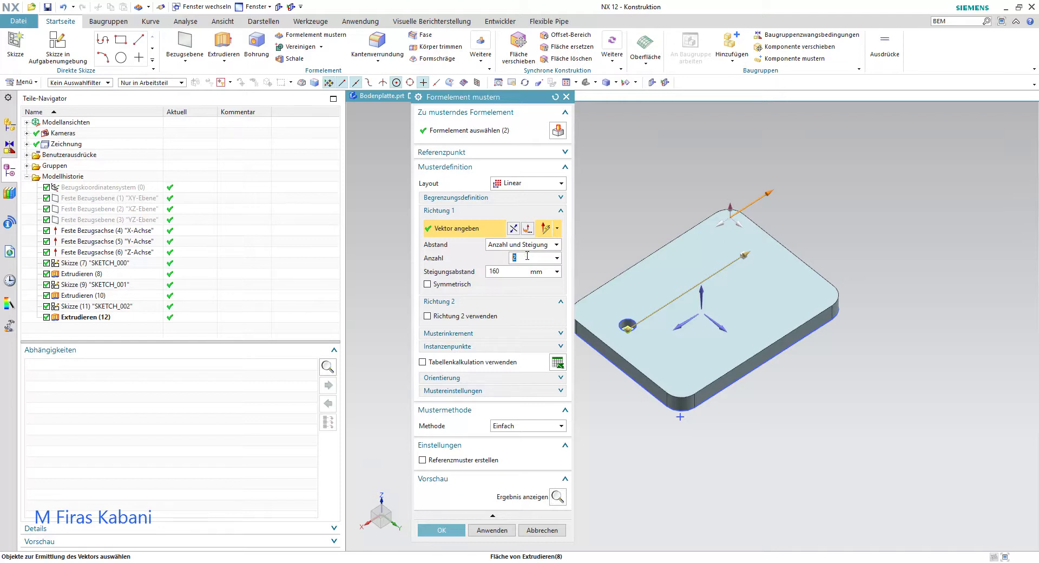
- Switch direction 1 to Anzahl und Abstand (2 over 160 mm) and enable Richtung 2
click(556, 245)
click(551, 262)
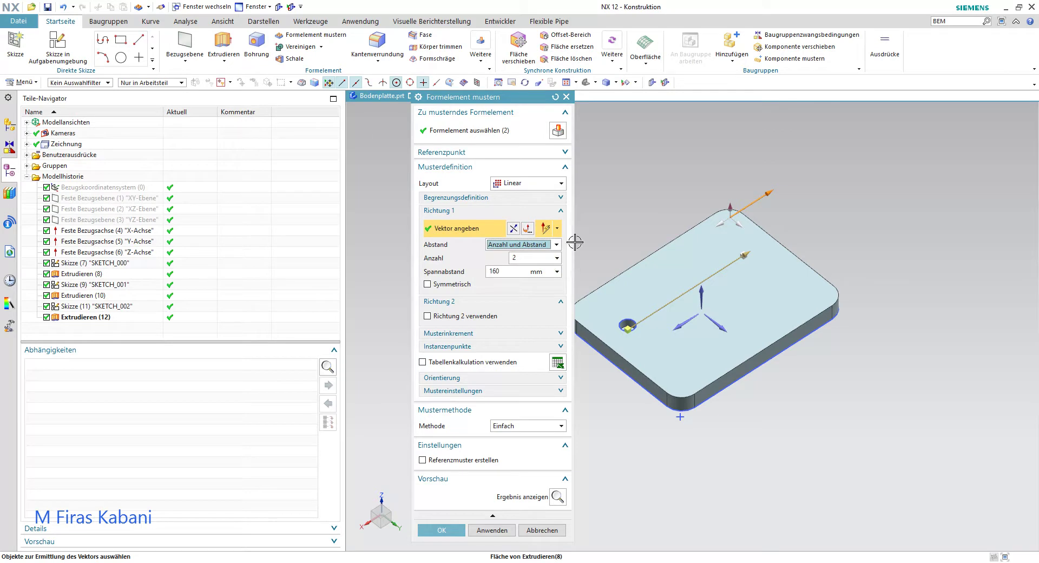
click(561, 301)
click(561, 302)
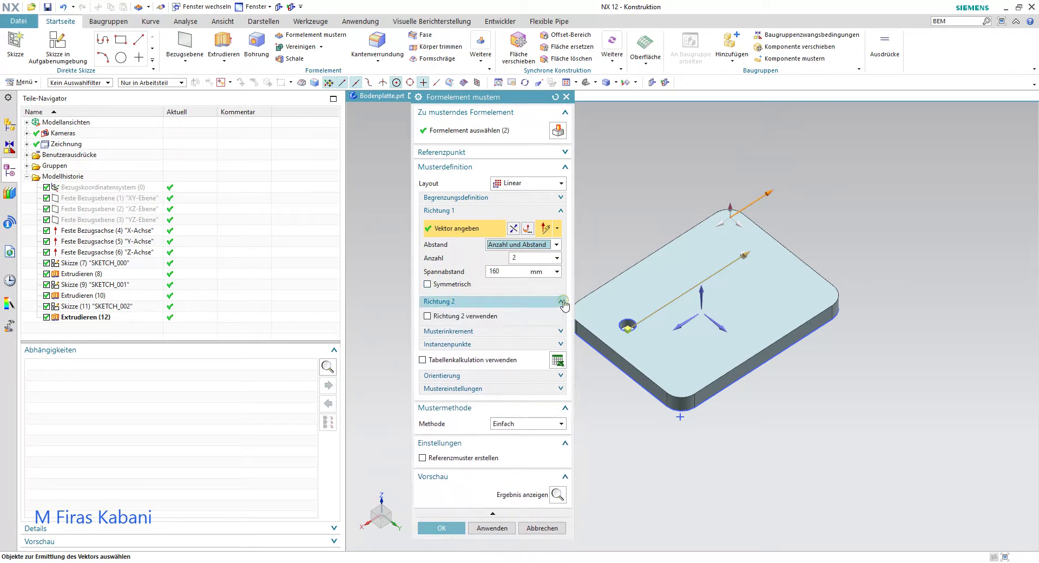
click(427, 316)
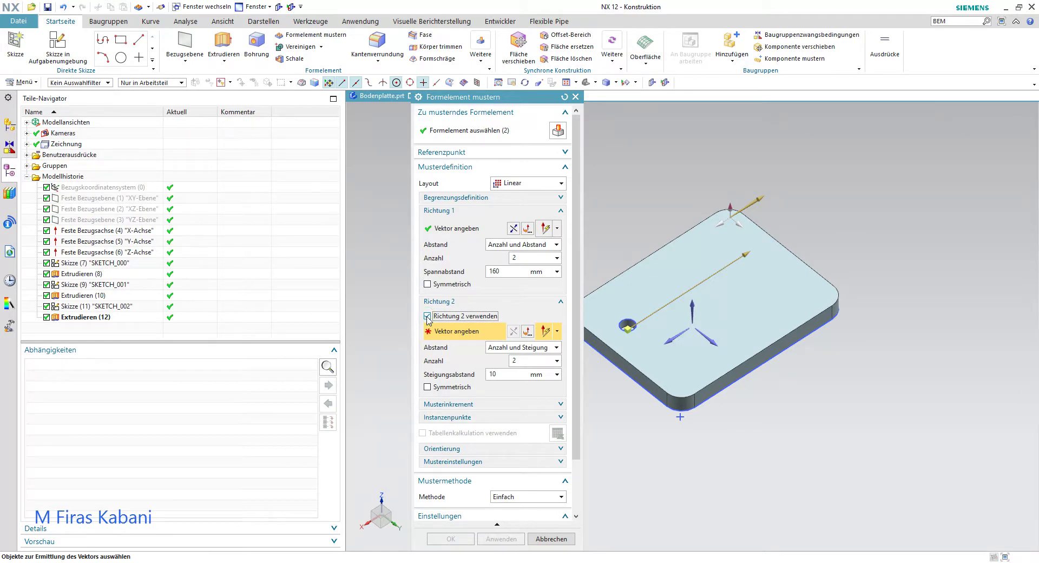
- Set direction 2 along the Y axis and preview the pattern, then undo the preview
click(710, 341)
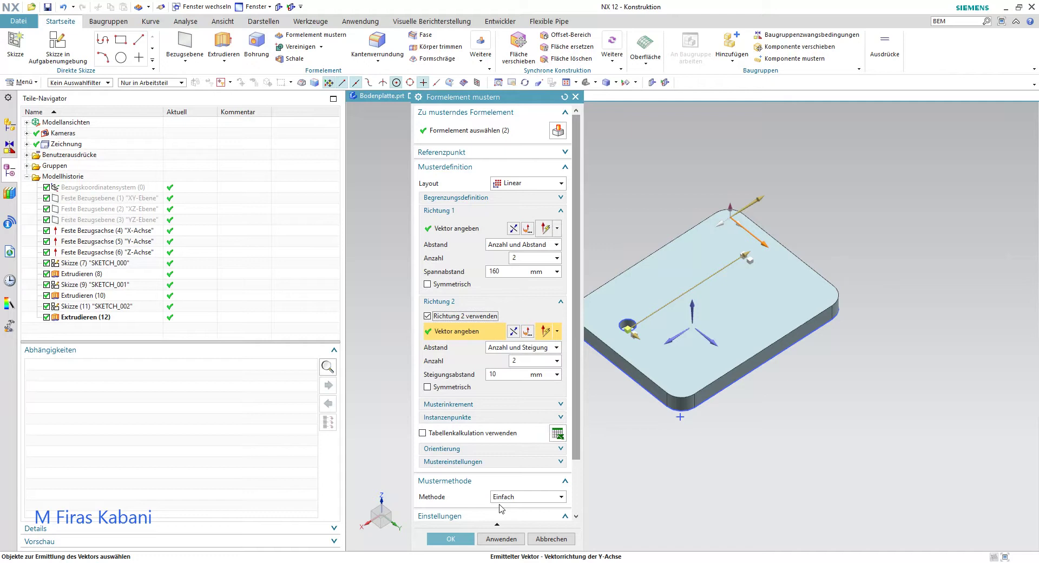
scroll(500, 509, down, 3)
click(558, 504)
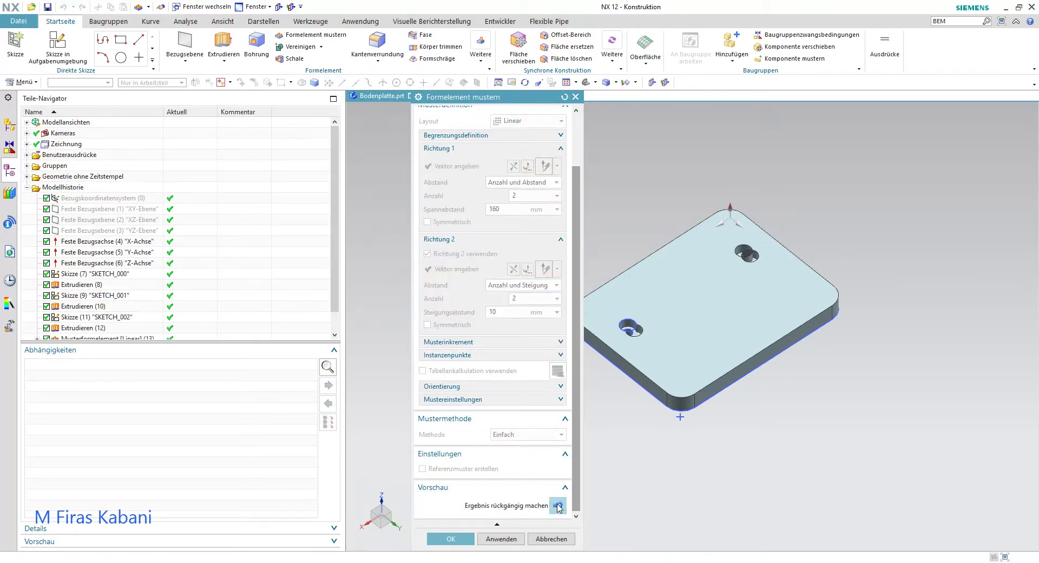
scroll(732, 282, down, 2)
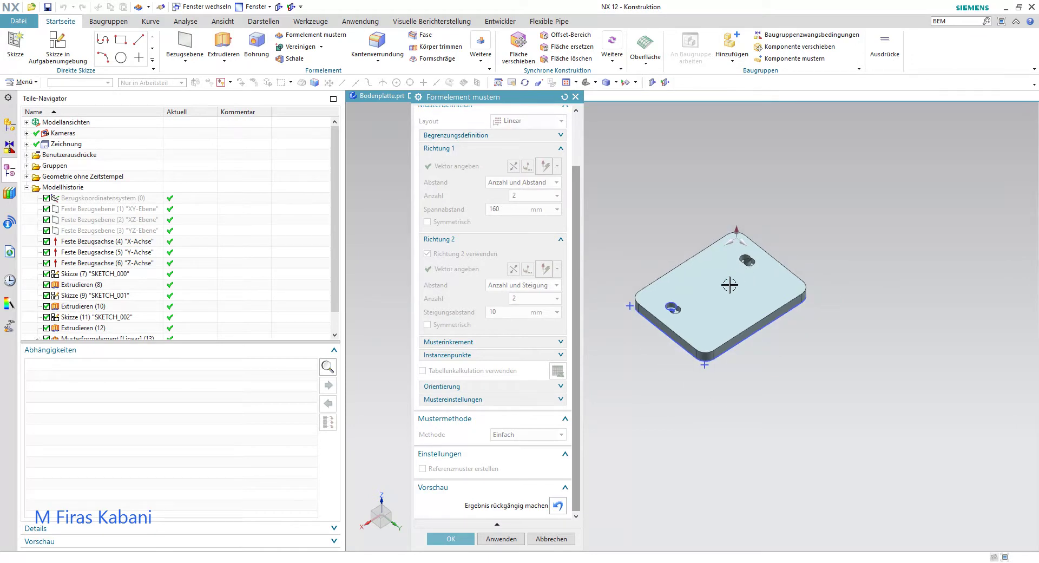
scroll(704, 290, up, 3)
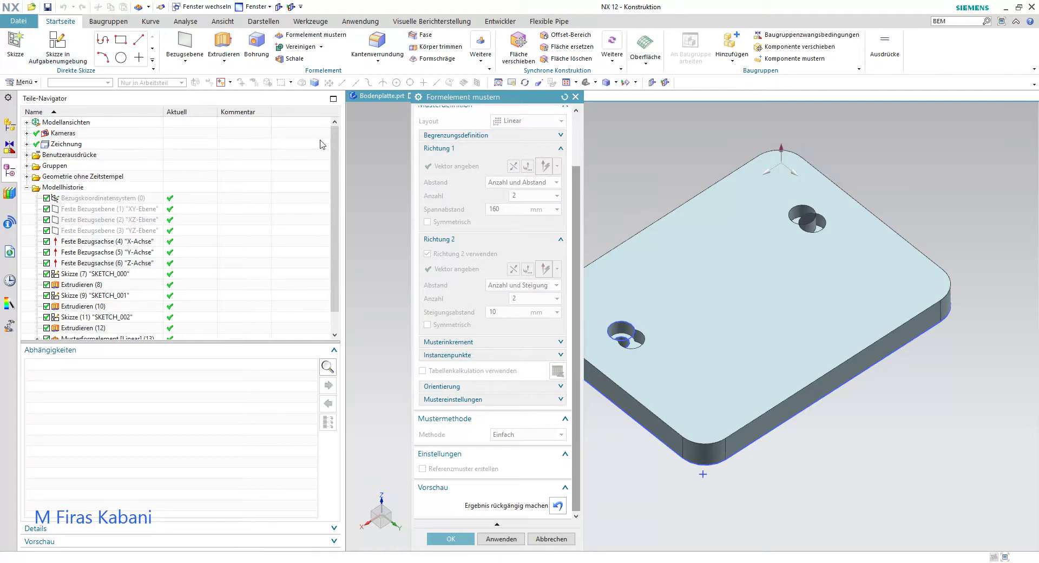
click(557, 505)
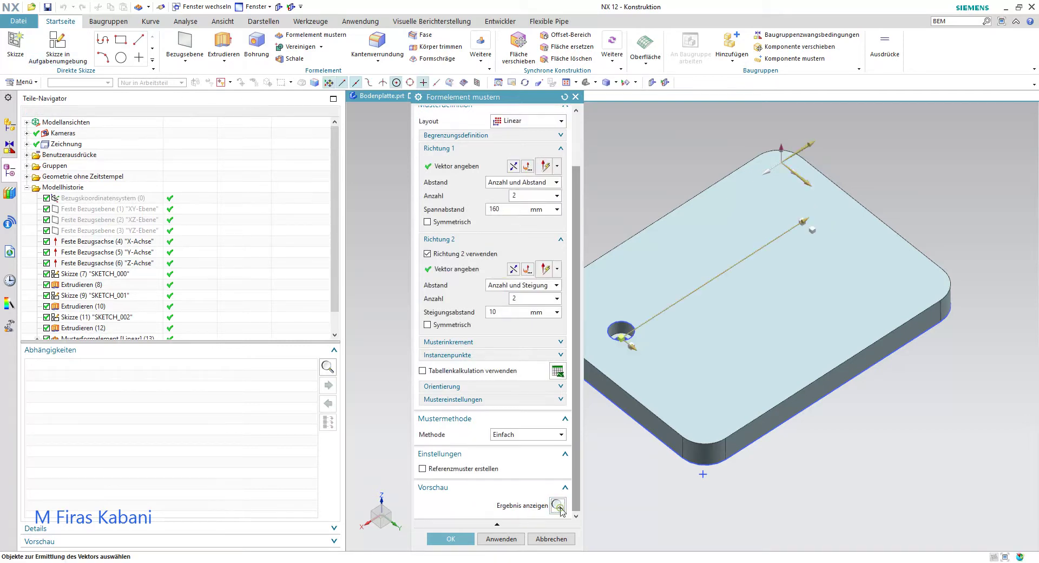
- Change the direction 2 pitch to 60 mm and inspect the previewed 2×2 holes
double_click(511, 314)
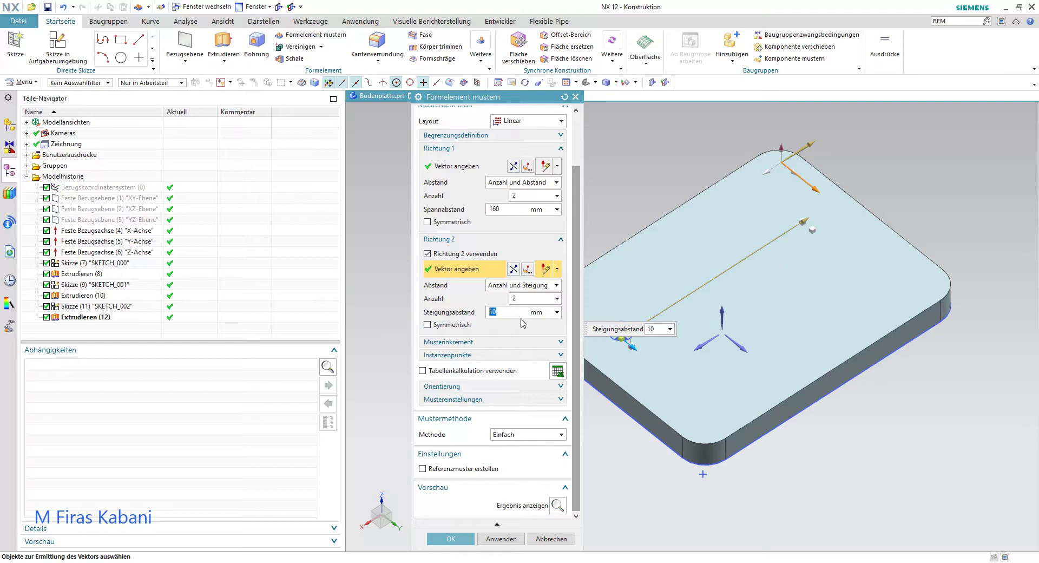
click(557, 505)
mouse_move(610, 435)
middle_down()
mouse_move(723, 365)
mouse_move(726, 382)
mouse_move(732, 354)
middle_up()
scroll(733, 354, up, 2)
scroll(720, 327, up, 2)
middle_drag(714, 309, 720, 325)
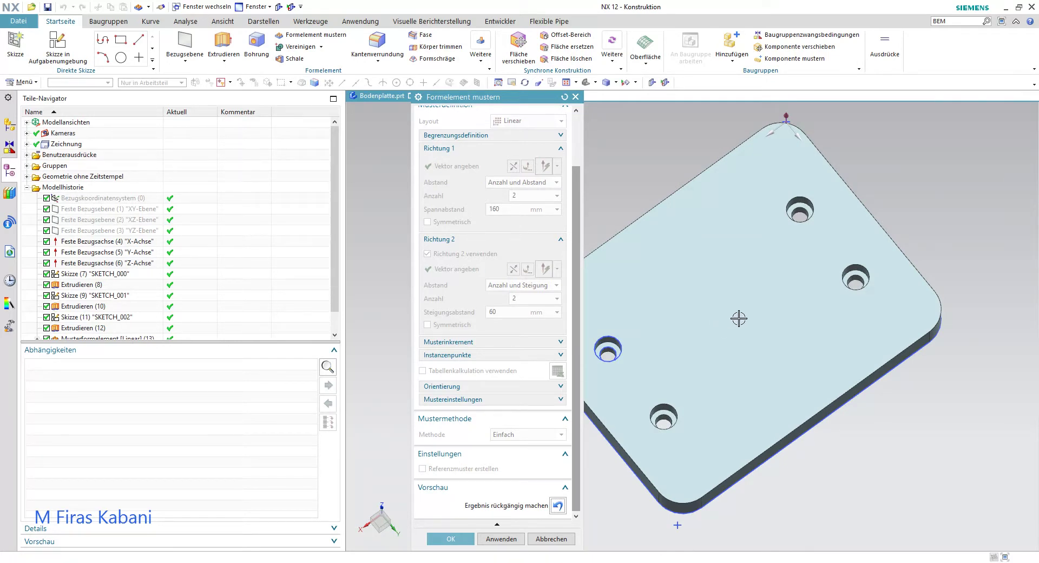
scroll(498, 233, up, 3)
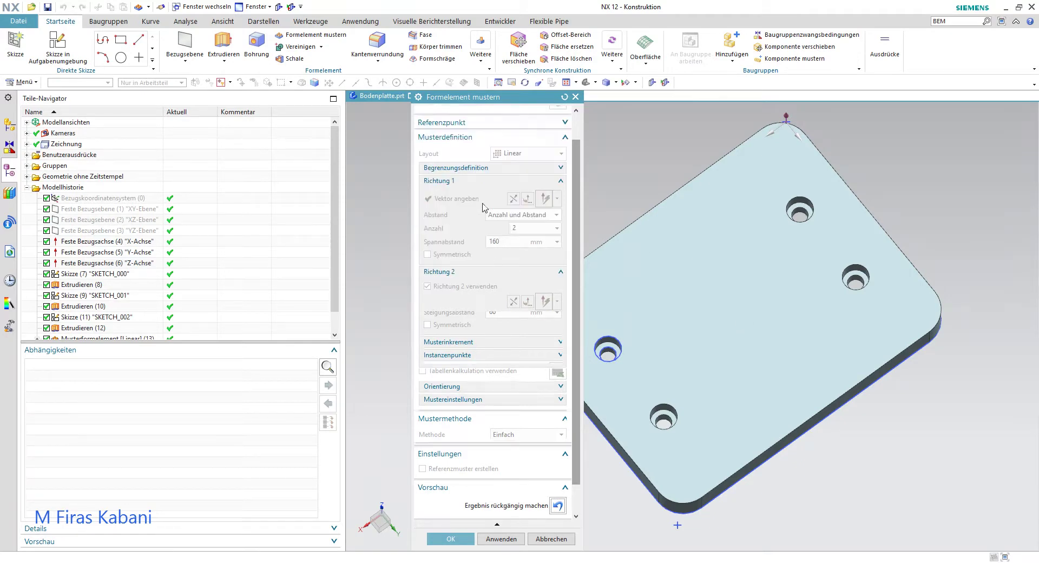
scroll(509, 249, down, 3)
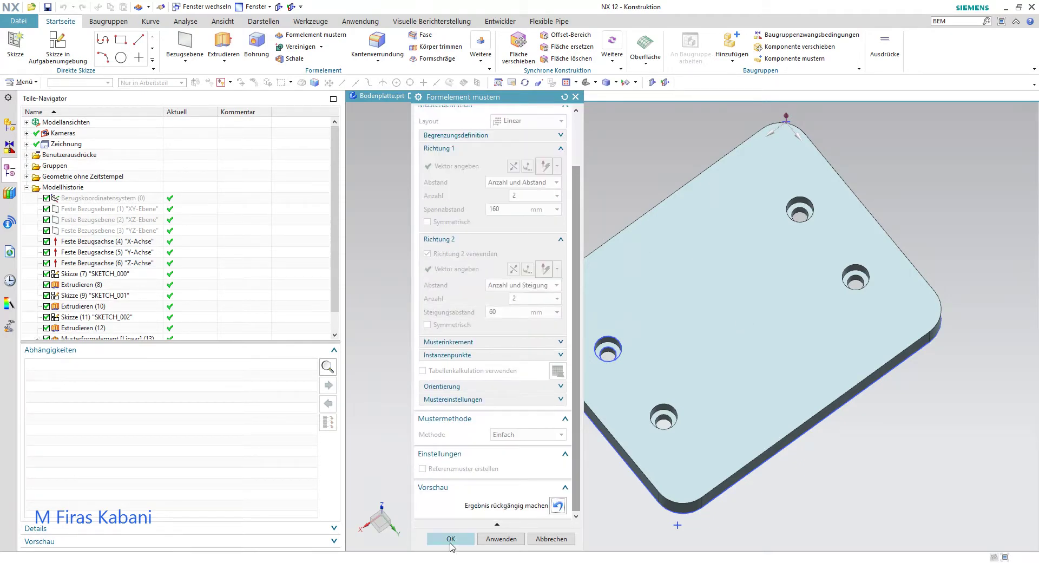
- Create the 2×2 hole pattern and view the plate isometrically
click(451, 538)
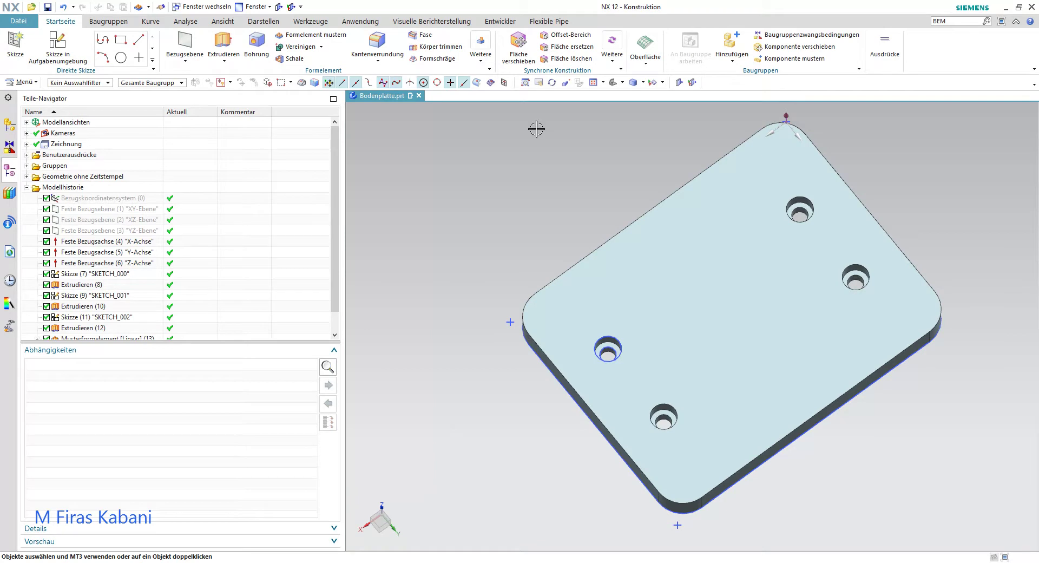
click(624, 82)
click(612, 100)
middle_drag(722, 227, 736, 317)
- Hide both counterbored hole sketches with Ausblenden
click(725, 420)
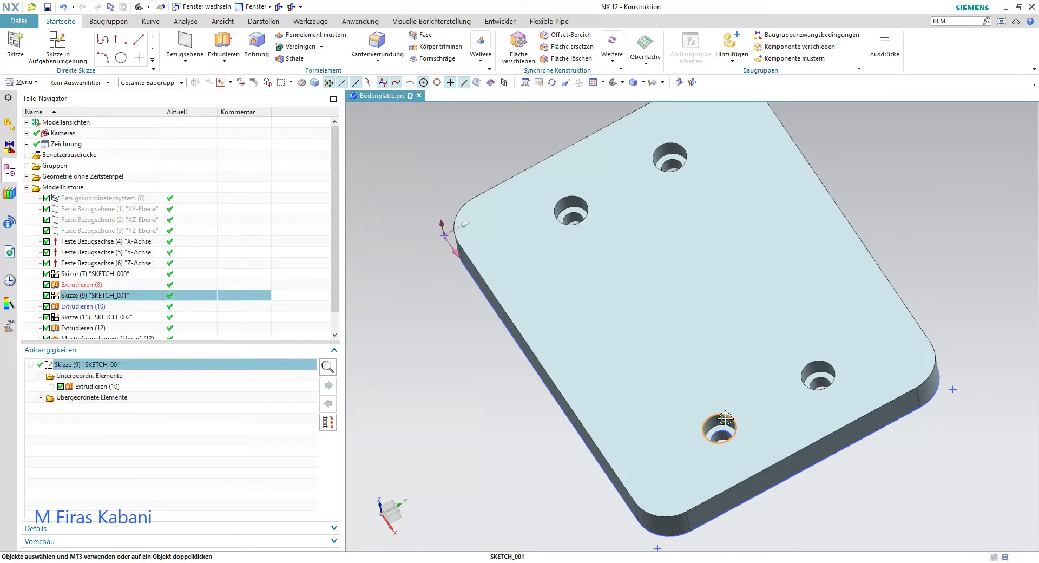
click(725, 419)
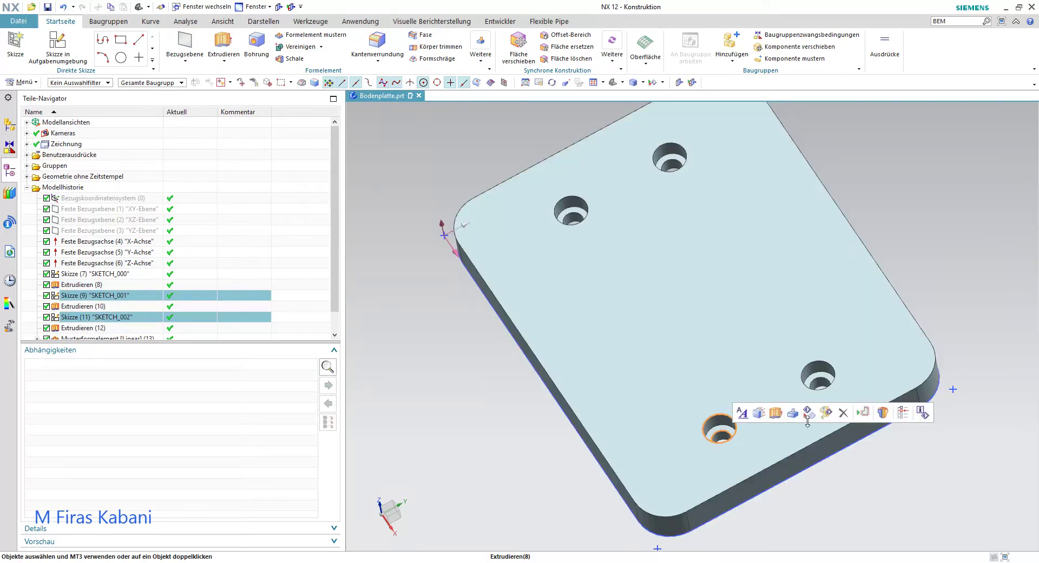
right_click(709, 434)
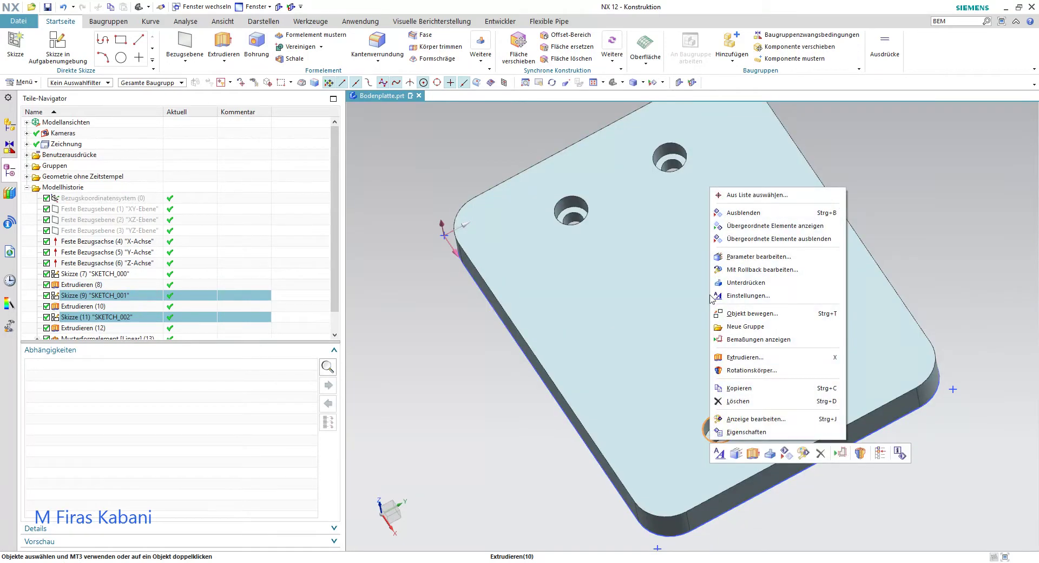
click(744, 212)
key(Escape)
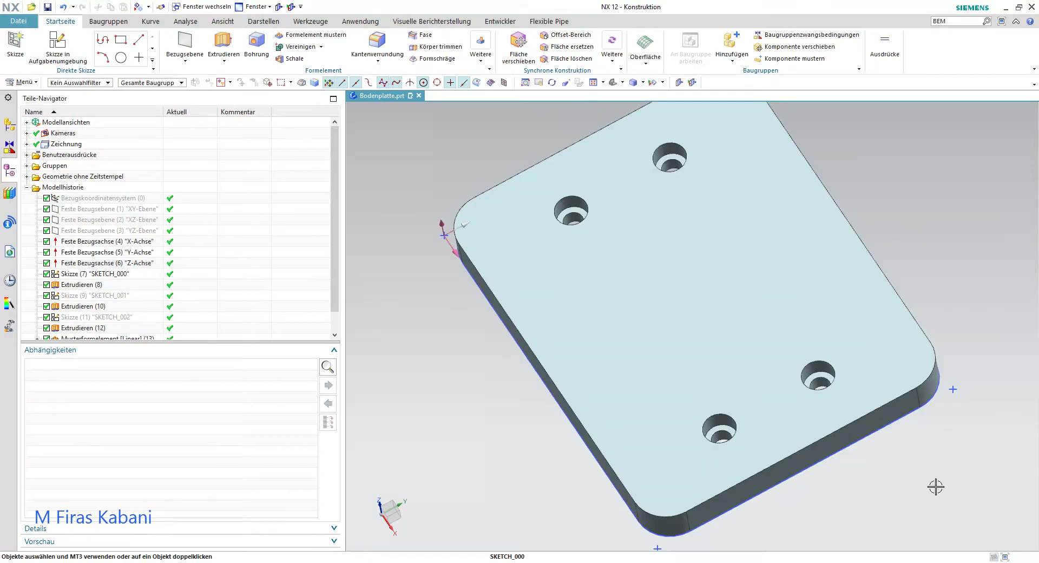
middle_drag(936, 486, 796, 422)
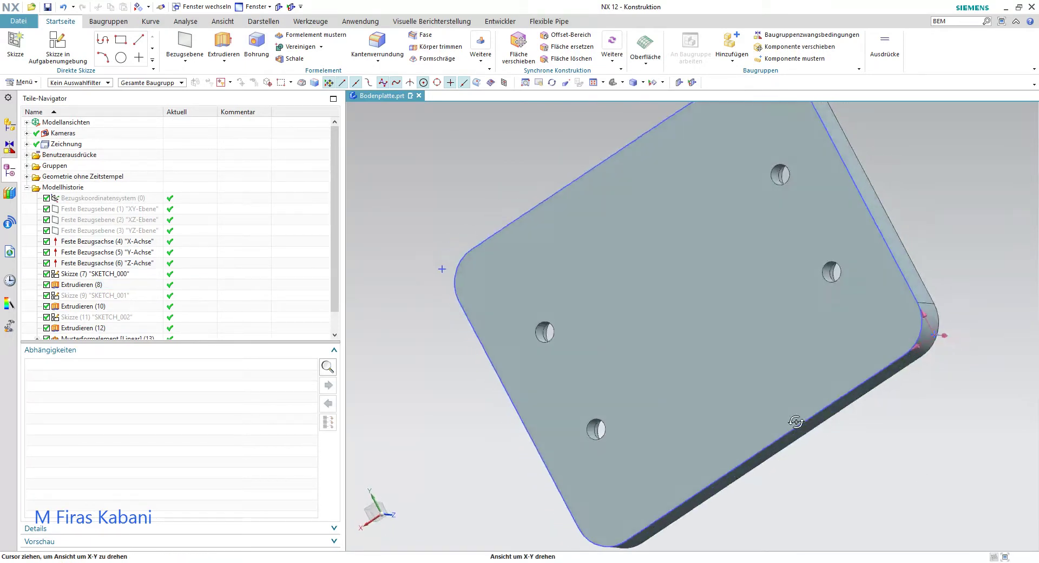
middle_drag(796, 422, 678, 395)
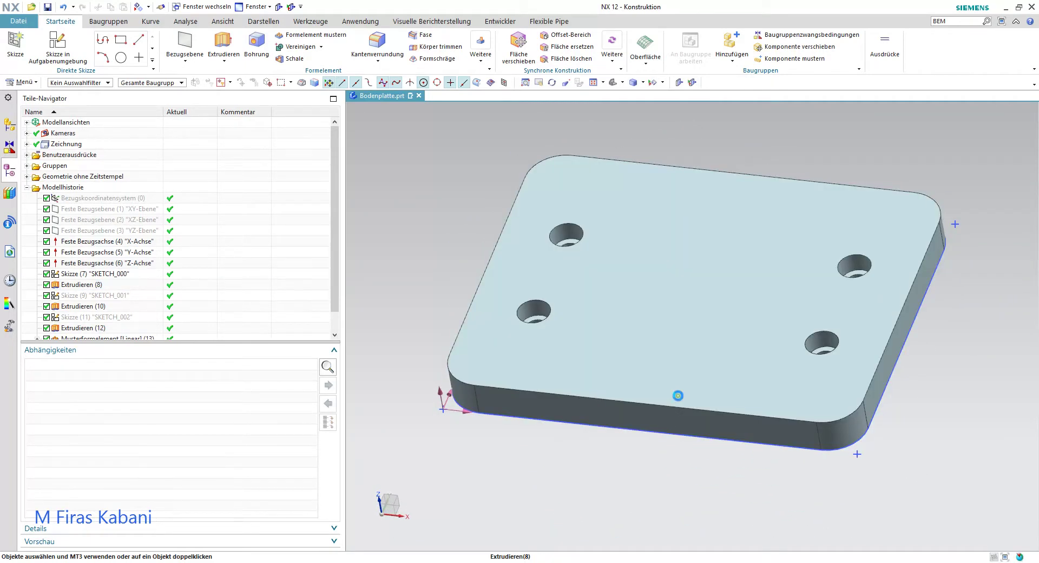
click(678, 396)
- Colour the plate extrusion red via Formelementfarbe zuweisen
right_click(679, 395)
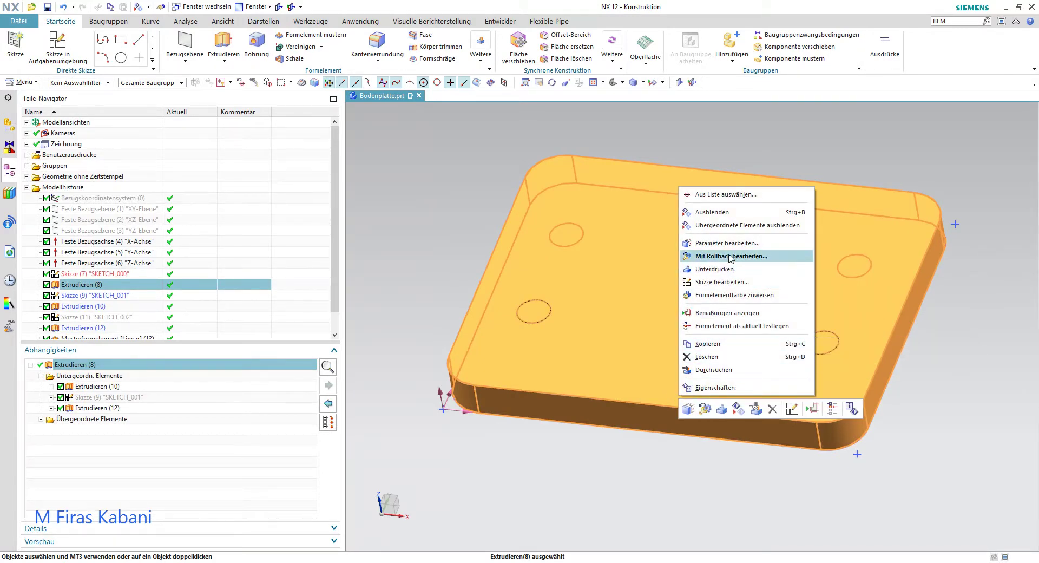
click(759, 295)
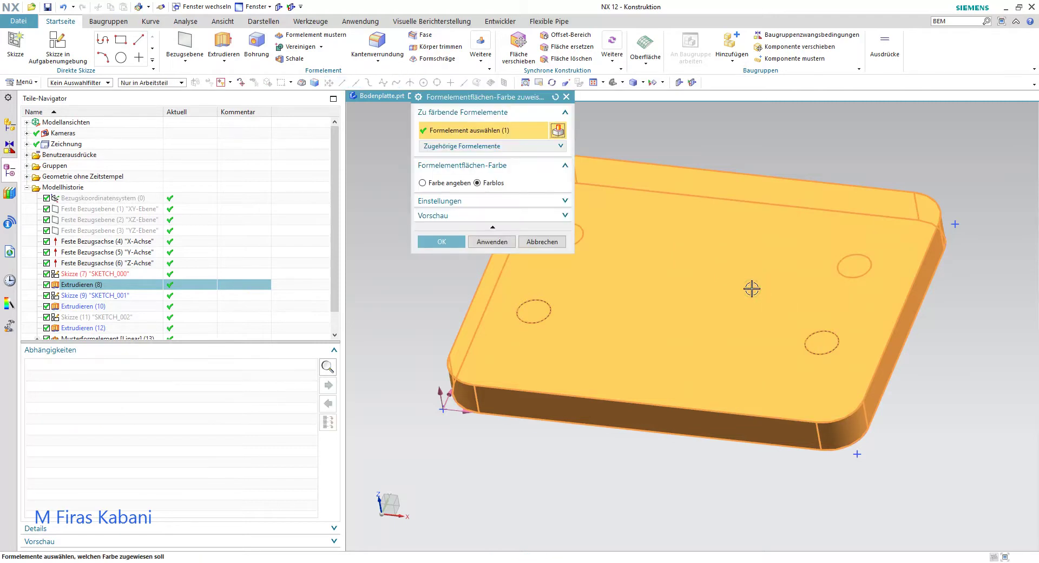
click(451, 184)
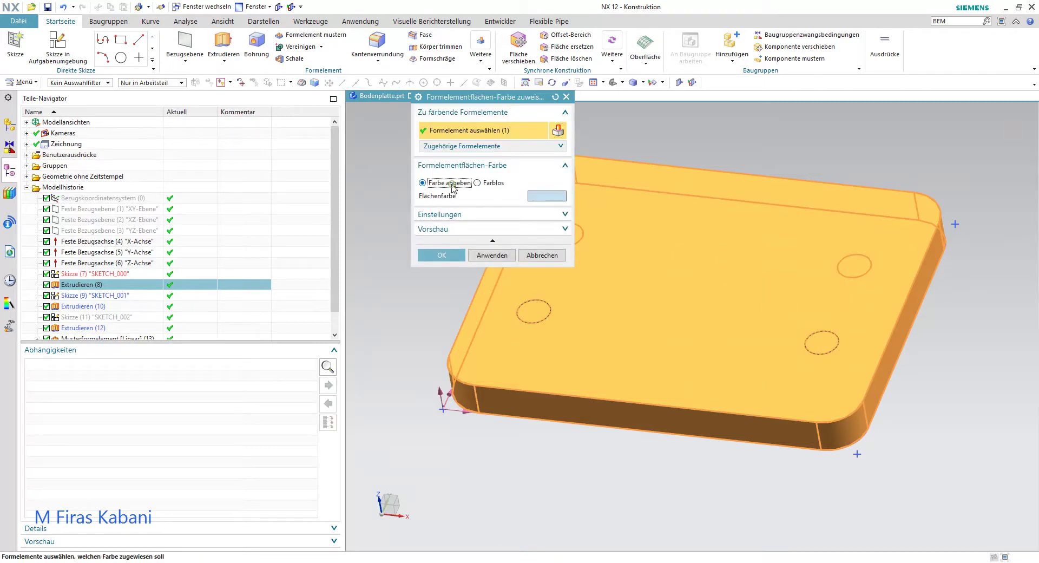
click(552, 197)
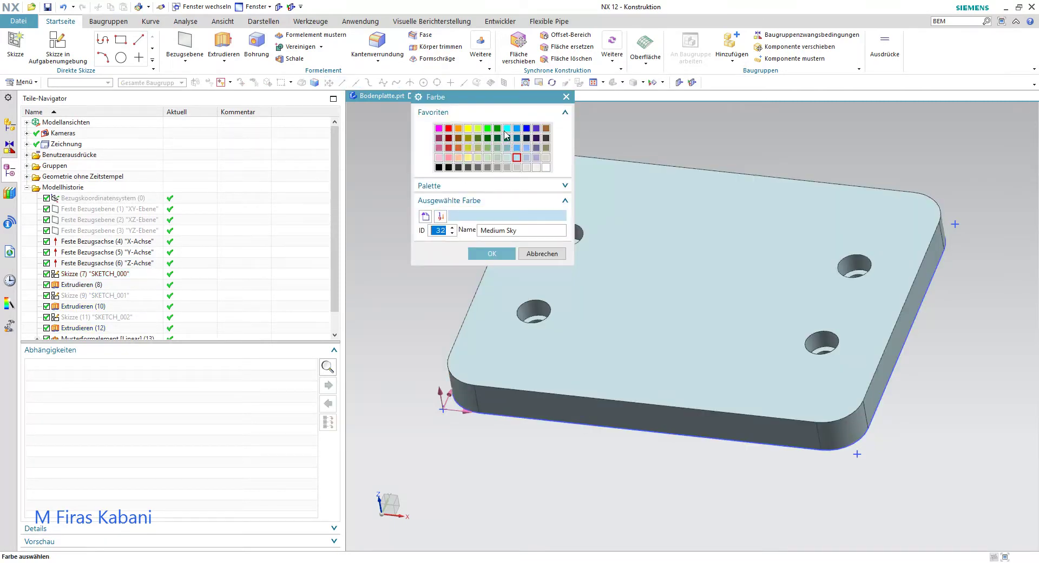
click(449, 132)
click(484, 254)
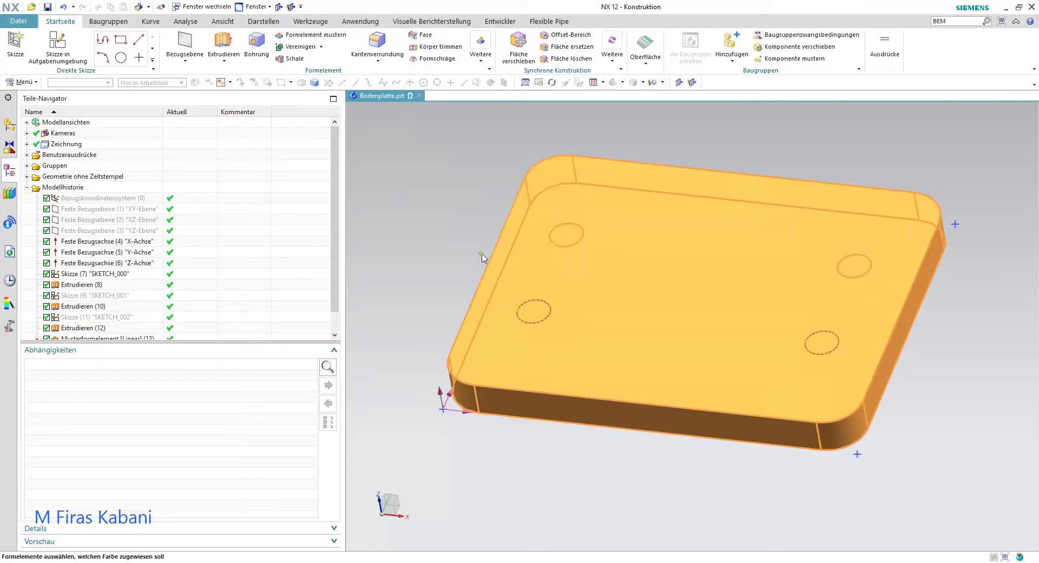
click(441, 255)
- Bring up the RM-01-17_Grundplatte.pdf drawing in Acrobat Reader to compare with the red plate
mouse_move(453, 267)
middle_down()
mouse_move(448, 248)
mouse_move(482, 217)
mouse_move(408, 226)
mouse_move(404, 237)
mouse_move(469, 220)
mouse_move(448, 251)
mouse_move(424, 213)
mouse_move(453, 210)
middle_up()
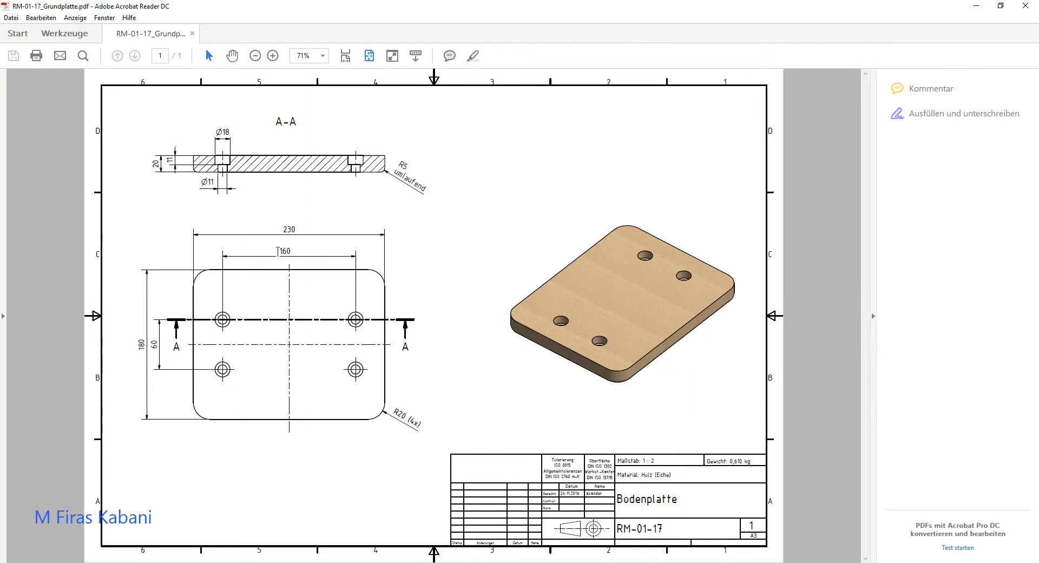
click(277, 249)
click(203, 361)
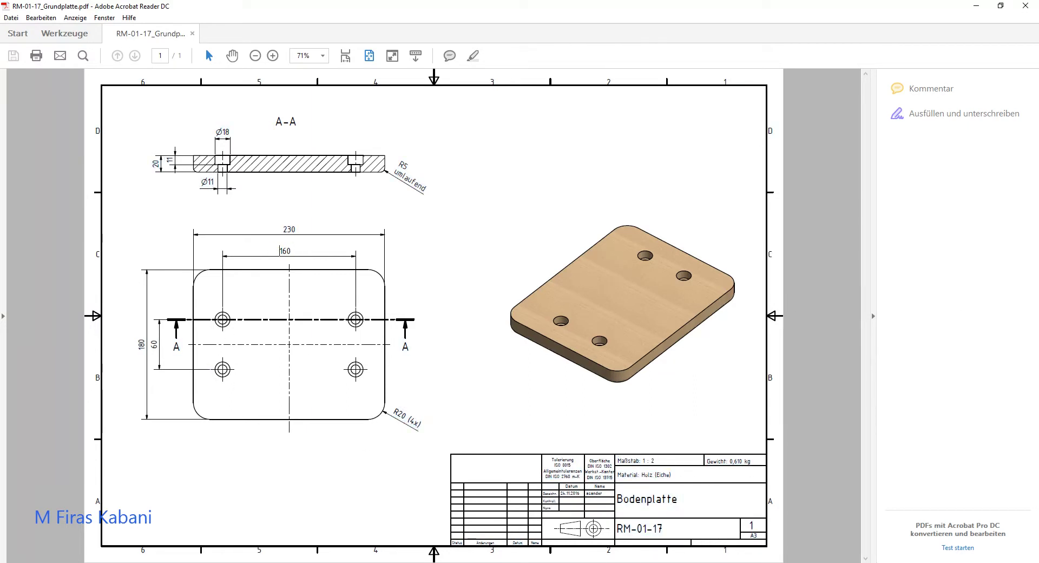